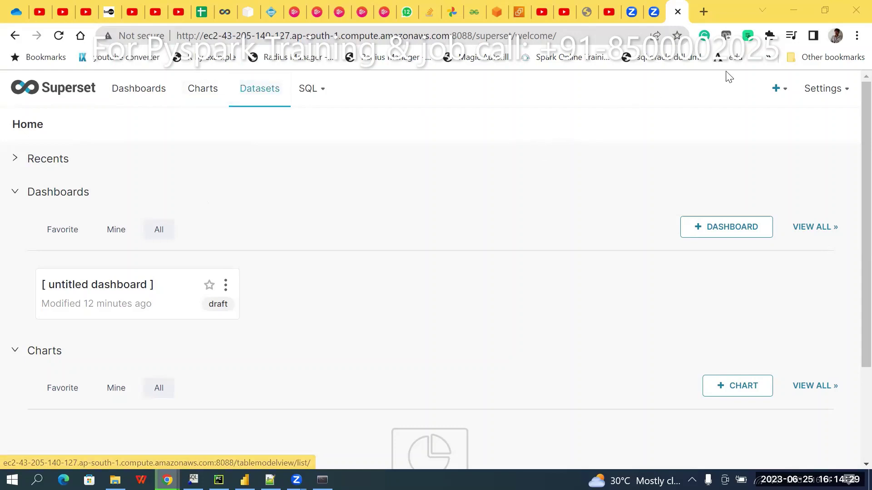
Open the Connect a database dialog, browse the supported database types, then close it.
mouse_move(774, 88)
mouse_move(722, 117)
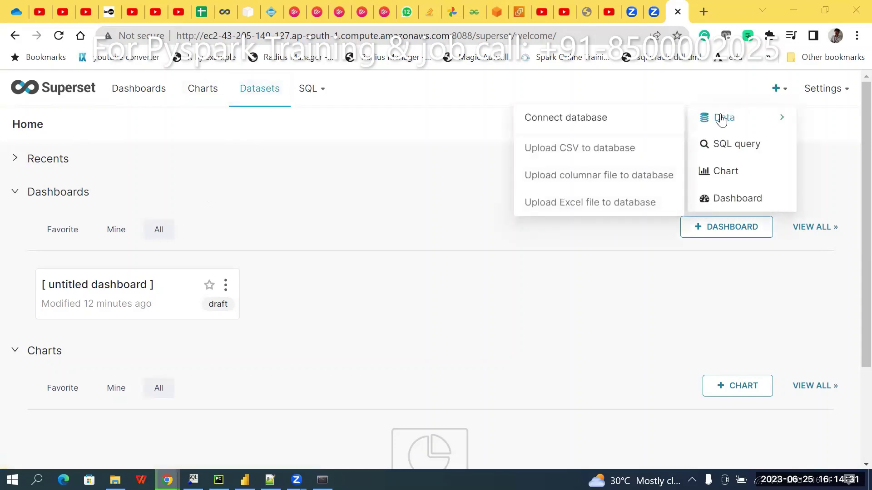
left_click(626, 126)
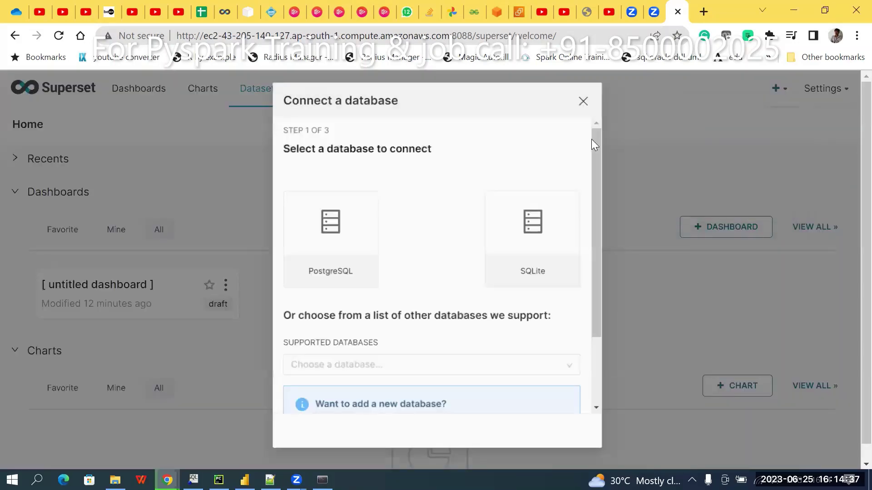
left_click(555, 370)
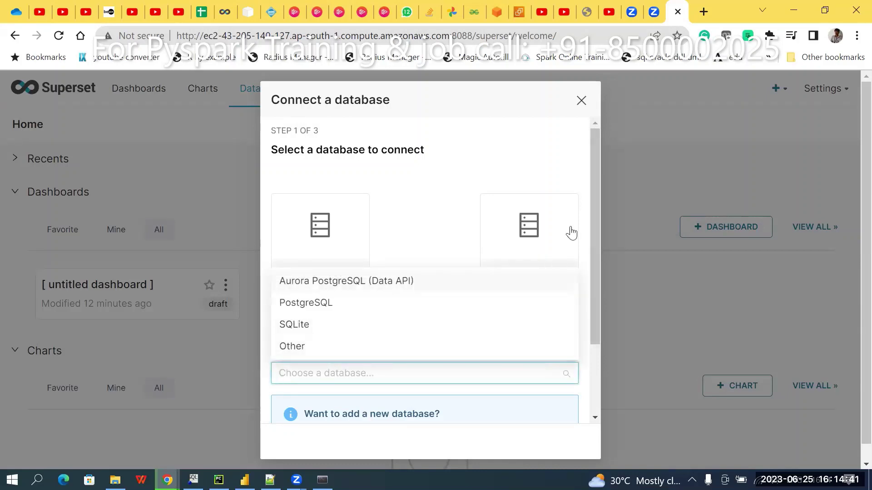
left_click(581, 100)
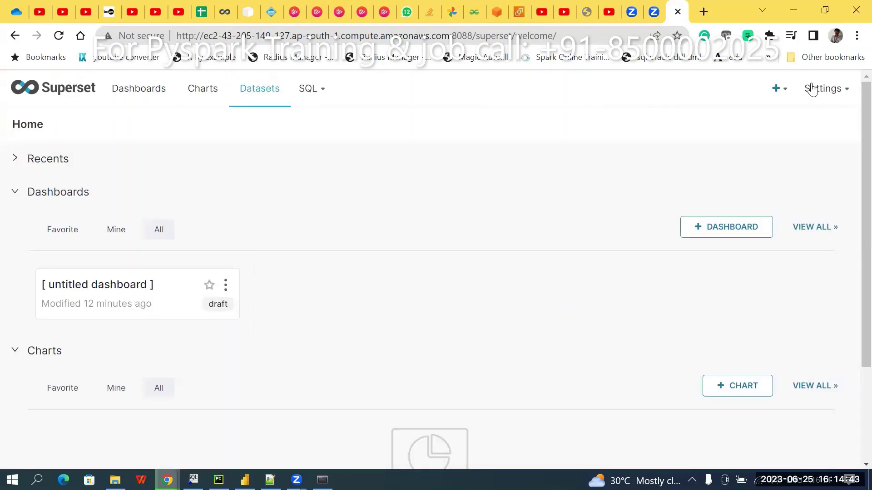
mouse_move(842, 95)
Start a new dataset from the Datasets list and choose the sqlite examples database.
left_click(276, 97)
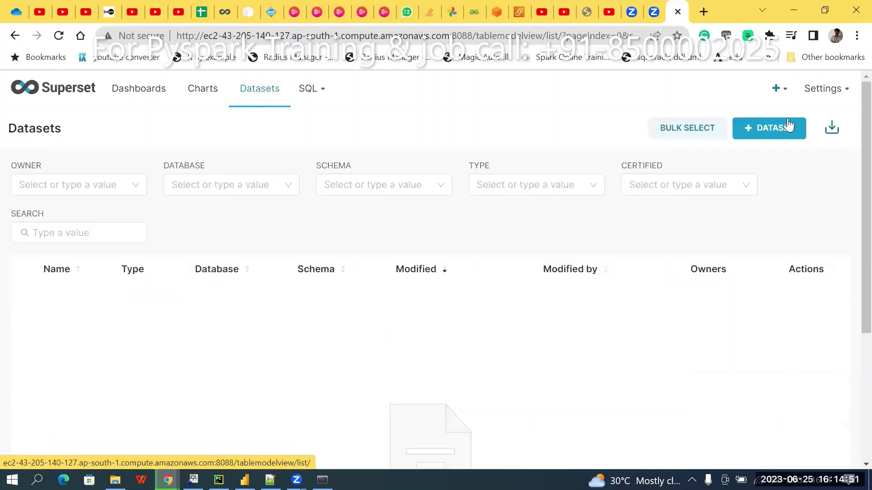
left_click(757, 128)
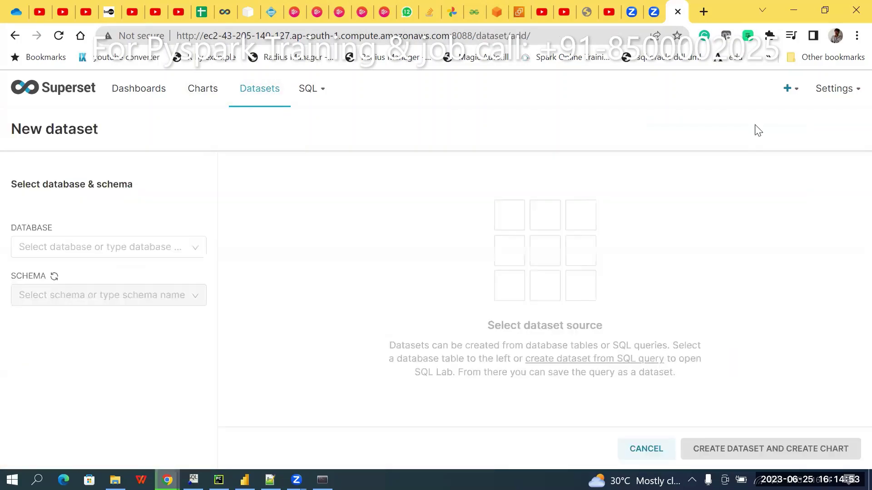
left_click(172, 248)
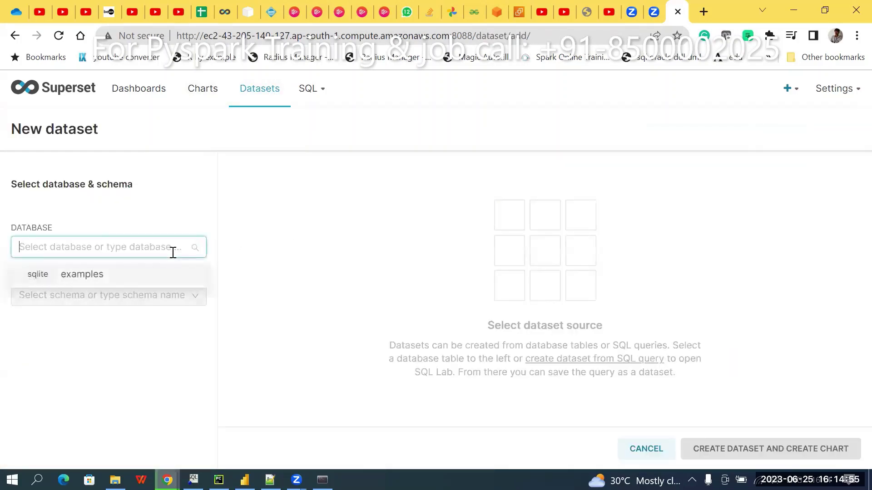
left_click(30, 276)
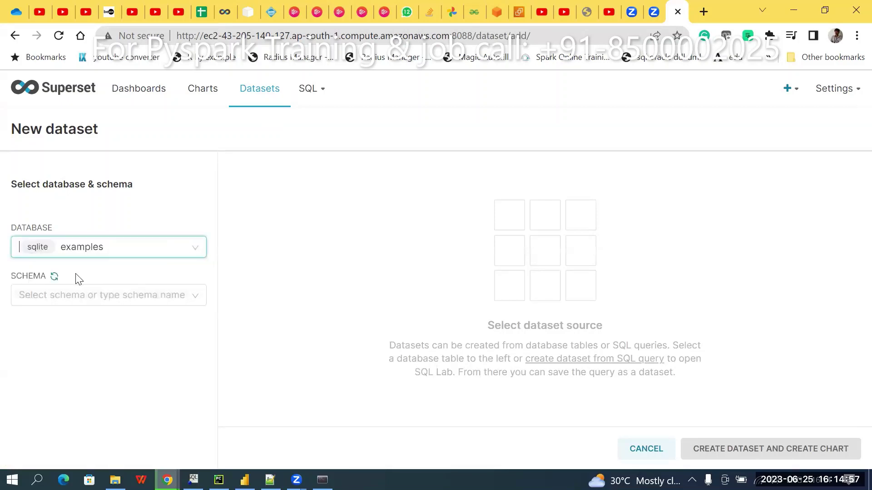
left_click(47, 257)
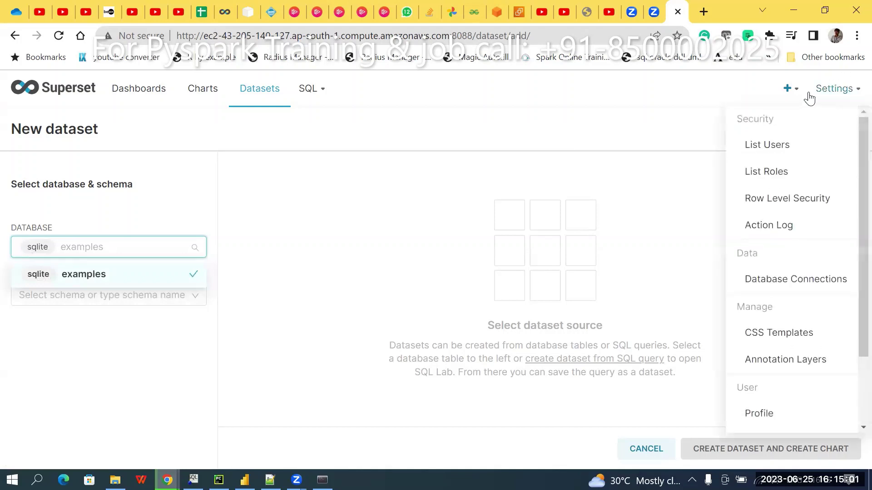
mouse_move(785, 105)
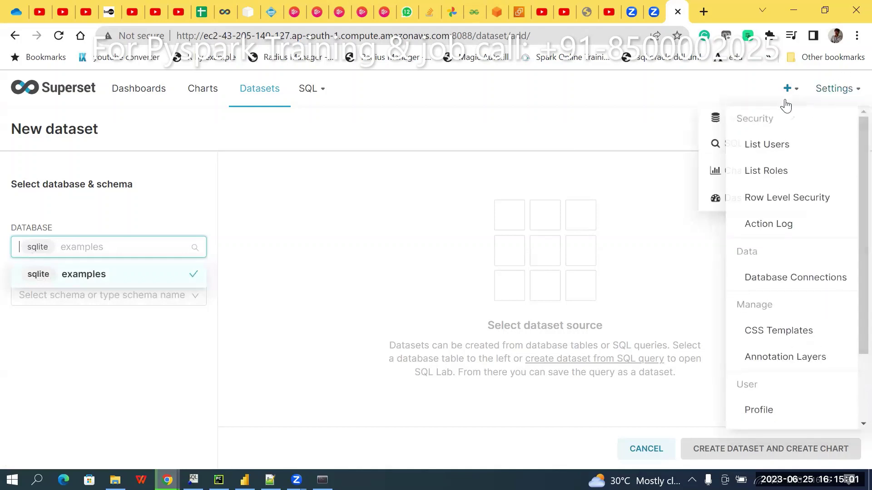
Create the dataset from a SQL query, opening SQL Lab on sqlite examples, main schema.
left_click(548, 361)
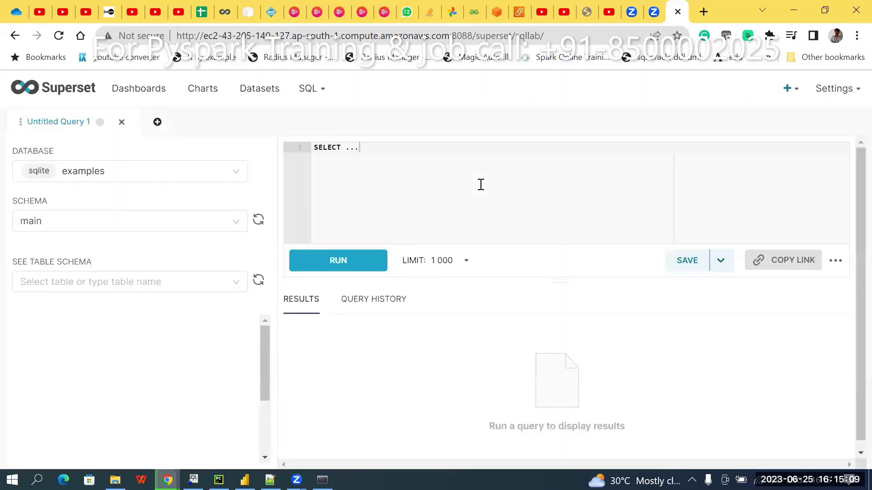
left_click(216, 173)
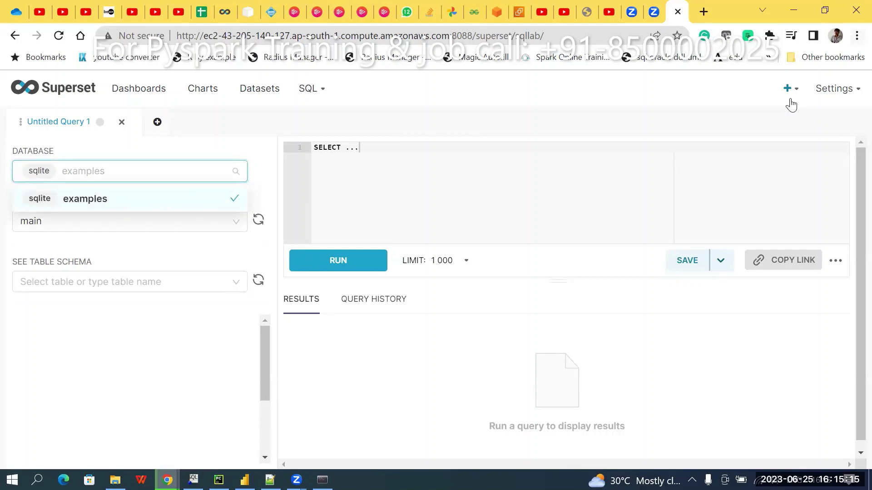
mouse_move(789, 93)
left_click(840, 90)
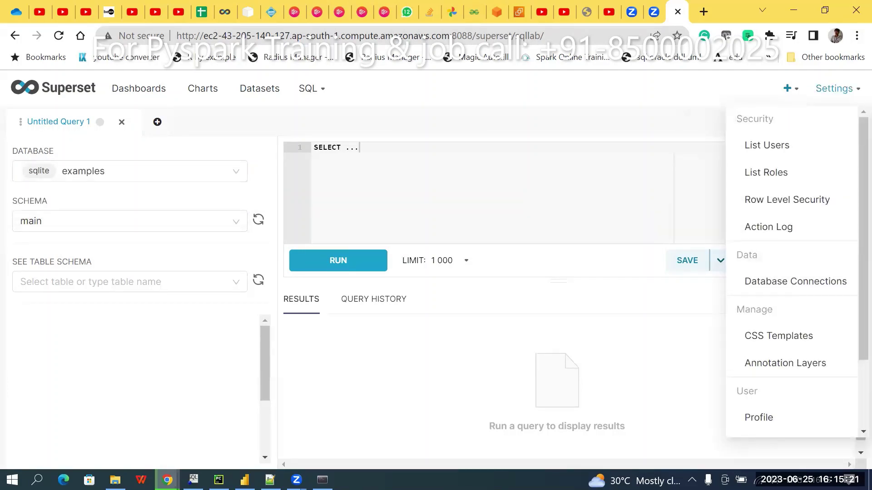
Stop the Superset server with Ctrl+C, clear the terminal, and return to the installation notes.
left_click(322, 480)
left_click(399, 253)
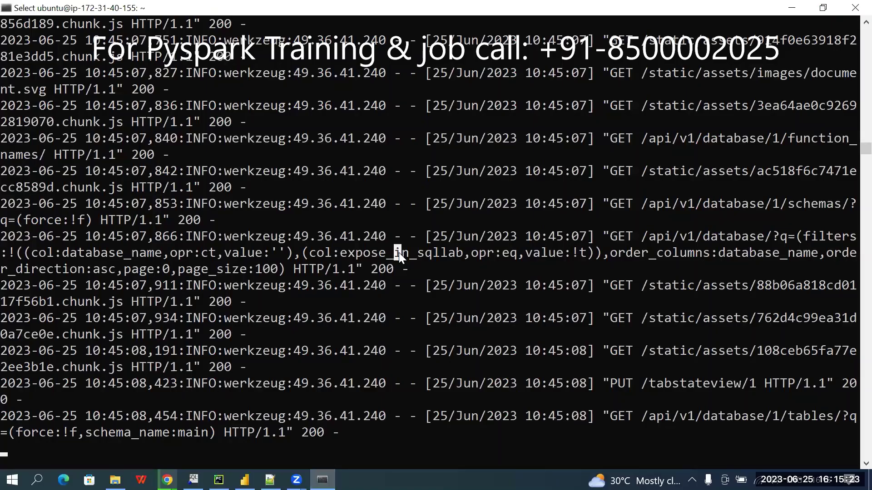
key("Escape")
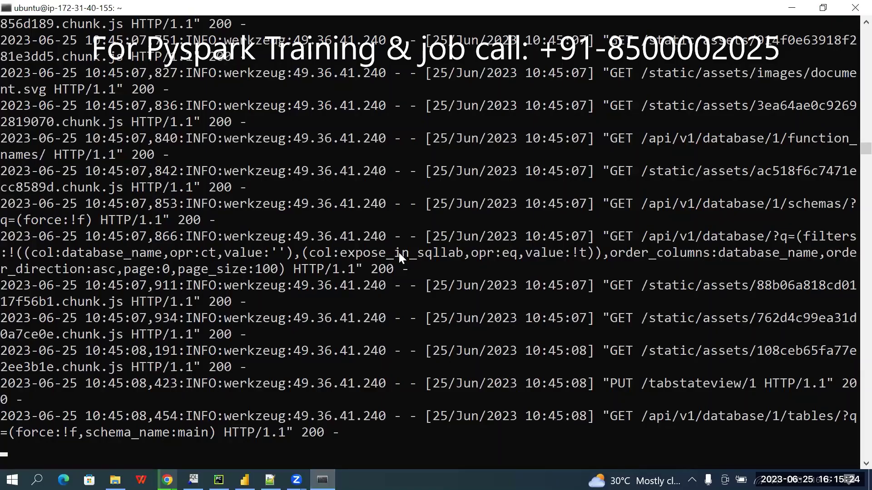
left_click(516, 246)
key("ctrl+l")
key("ctrl+c")
key("ctrl+c")
key("ctrl+l")
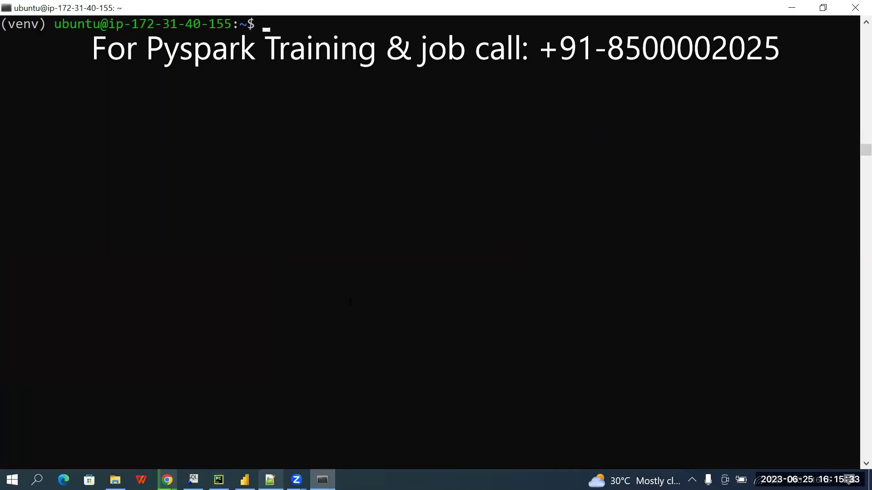
key("alt+Tab")
left_click(364, 245)
Copy the pkg-config and pip install lines from the notes and paste them into the terminal.
key("Up")
key("Up")
key("Up")
key("Up")
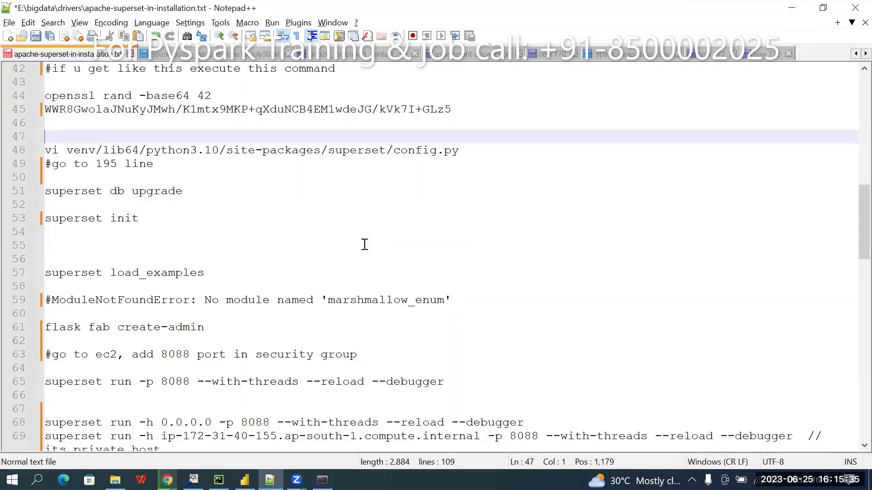
key("Up")
key("Up")
key("Up")
key("Up")
key("Up")
key("Up")
key("Up")
key("Up")
key("Up")
key("Up")
key("Up")
key("Up")
key("Up")
key("Up")
key("Up")
key("Up")
key("Up")
key("Up")
key("Up")
key("Up")
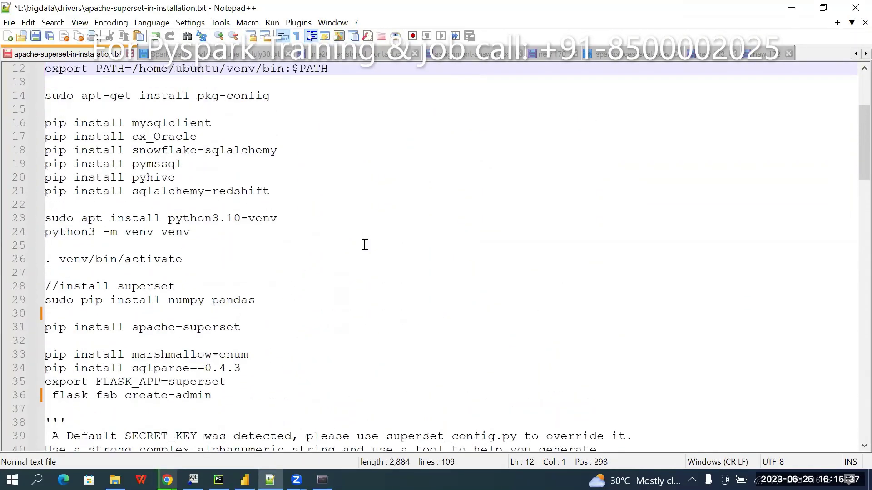
key("Down")
key("Down")
key("Down")
key("Down")
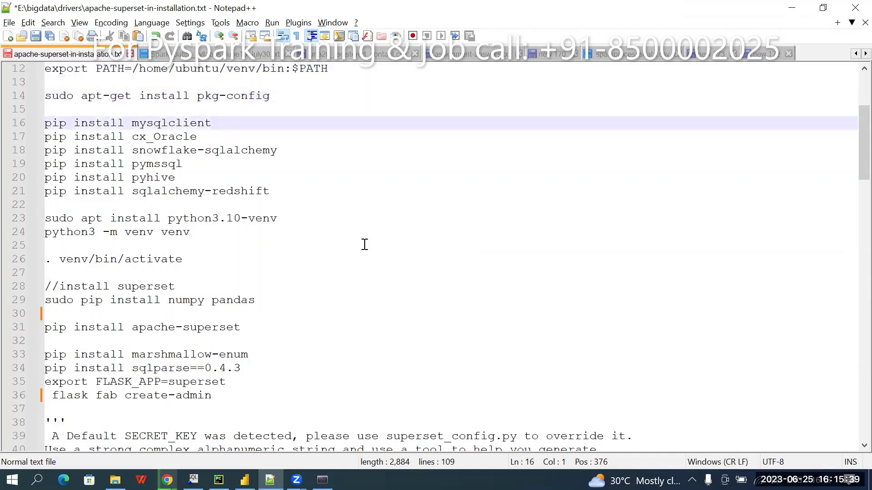
key("Up")
key("Up")
key("shift+Down")
key("shift+Down")
key("shift+Down")
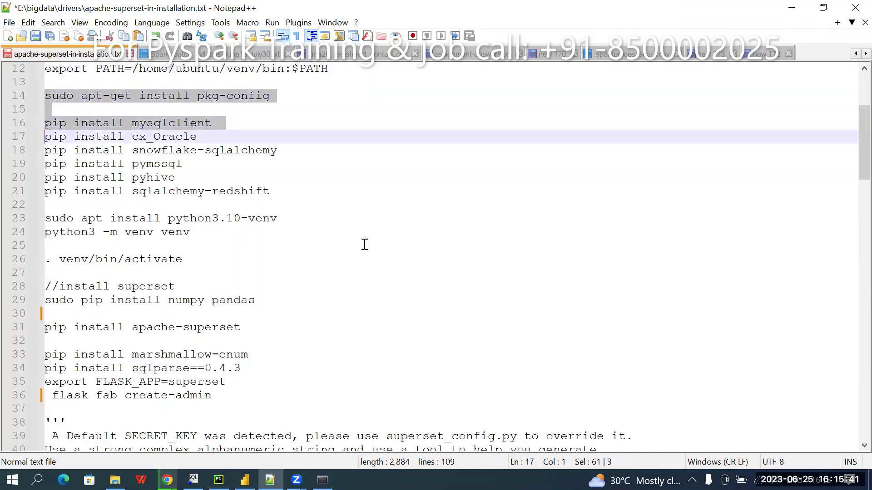
key("shift+Down")
key("shift+Down")
key("shift+Down")
key("shift+Down")
key("shift+Down")
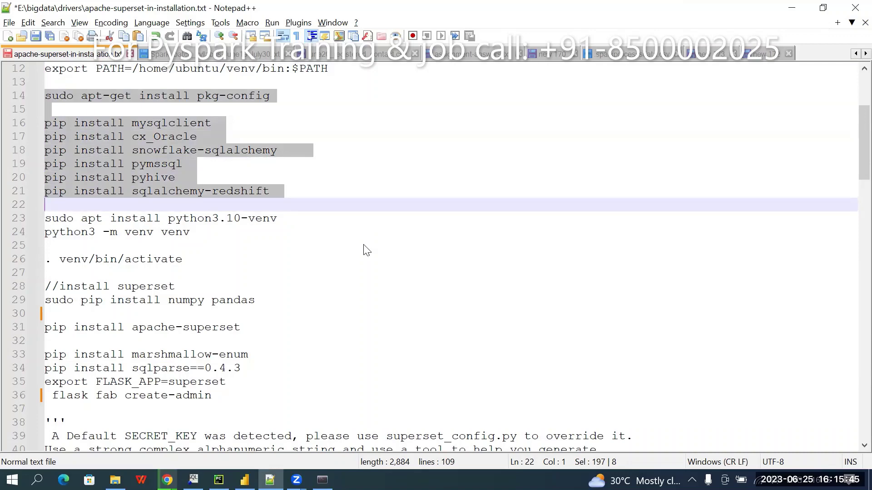
key("ctrl+c")
key("alt+Tab")
right_click(452, 111)
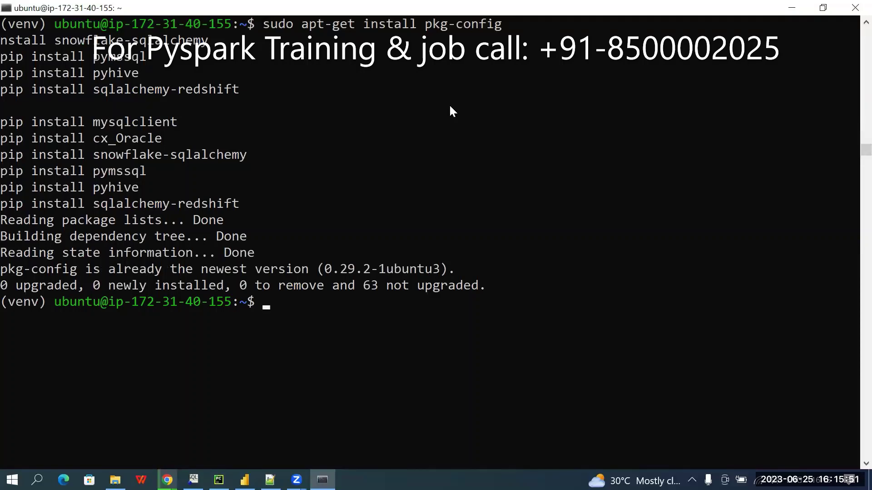
Reselect and copy the six pip install lines from the installation notes.
key("alt+Tab")
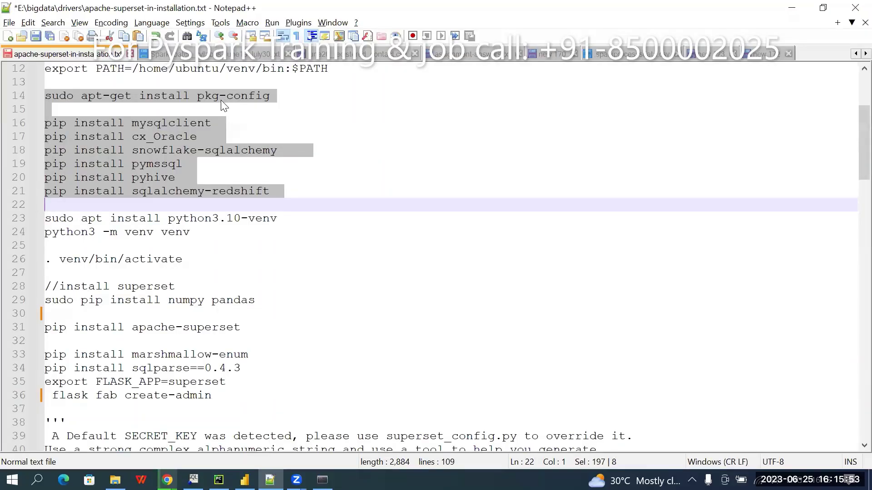
left_click(222, 98)
key("Down")
key("Down")
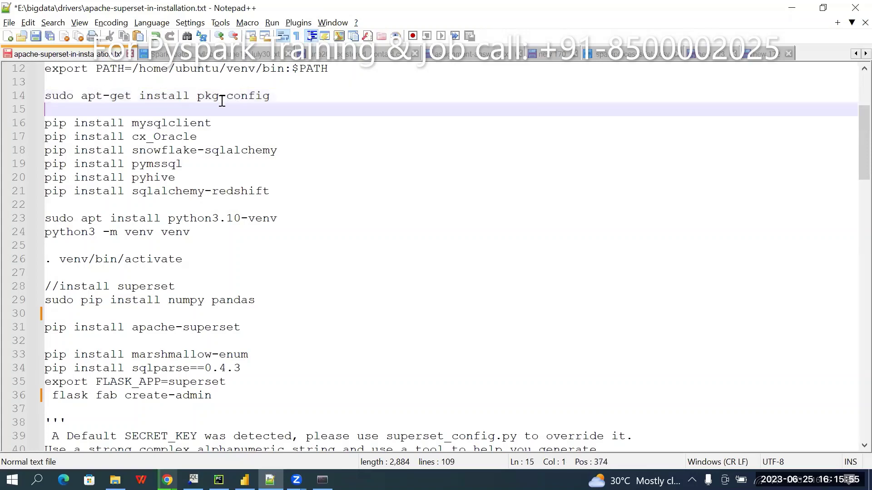
key("Home")
key("shift+Down")
key("shift+Down")
key("shift+Down")
key("shift+Down")
key("shift+Down")
key("shift+Down")
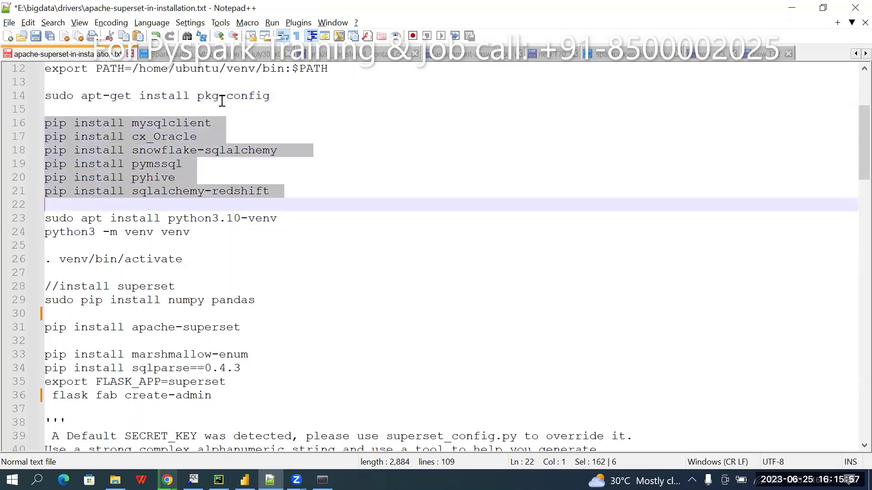
key("ctrl+c")
key("alt+Tab")
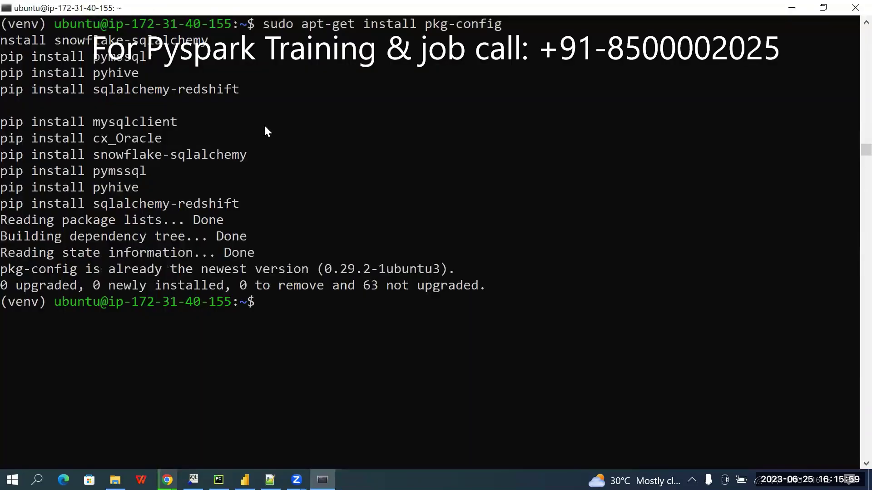
Run the pasted pip installs for pyhive and sqlalchemy-redshift, then clear the terminal screen.
right_click(326, 227)
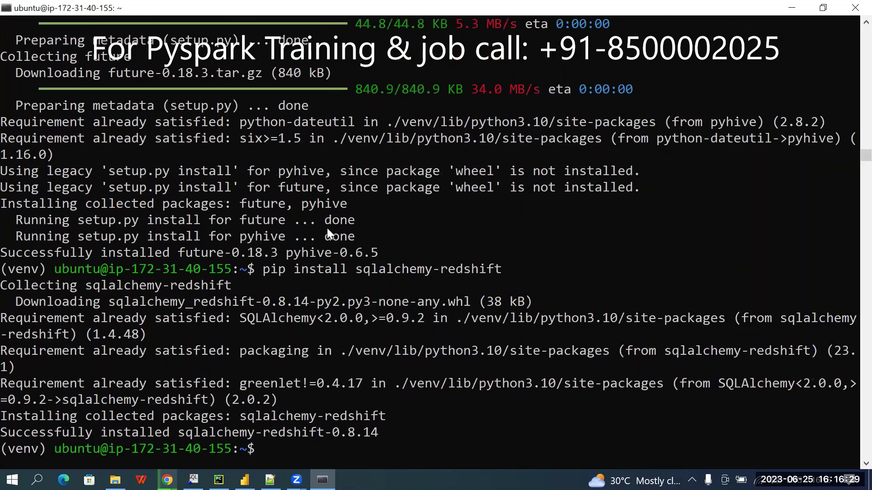
key("Return")
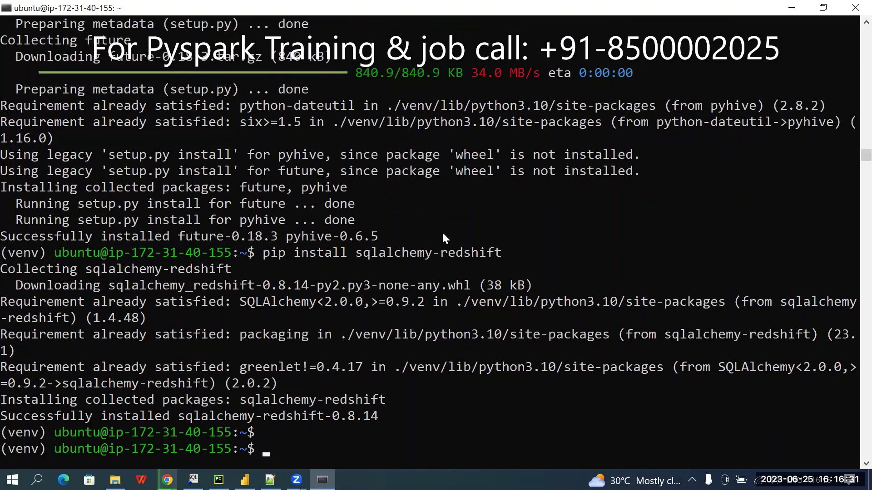
left_click(388, 297)
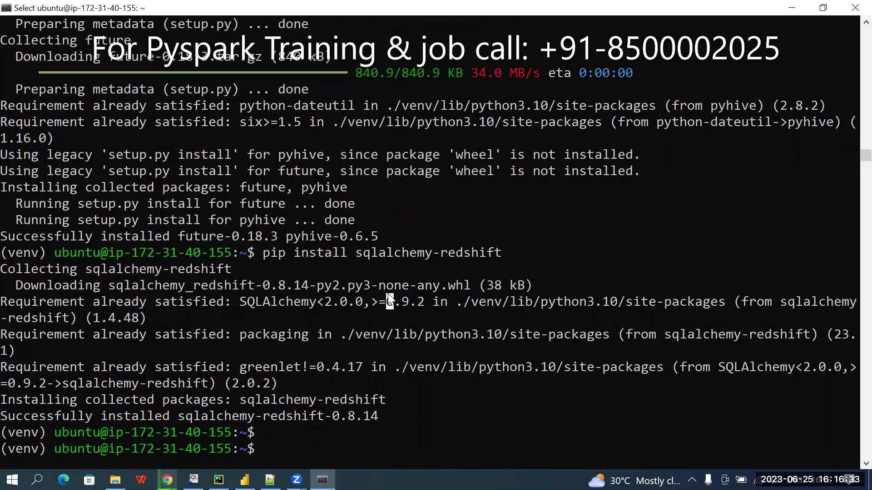
key("Escape")
key("ctrl+l")
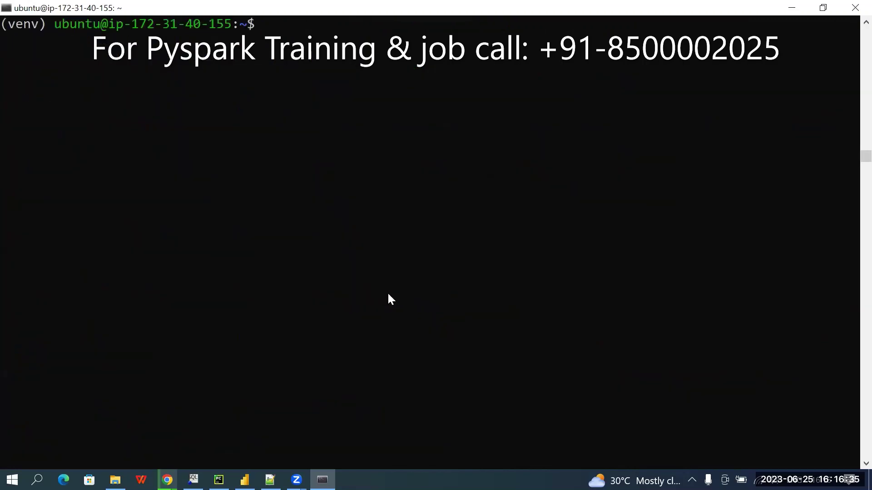
Step through the terminal's command history, then bring up SQL Workbench/J.
key("Up")
key("Down")
key("Up")
key("Up")
key("Down")
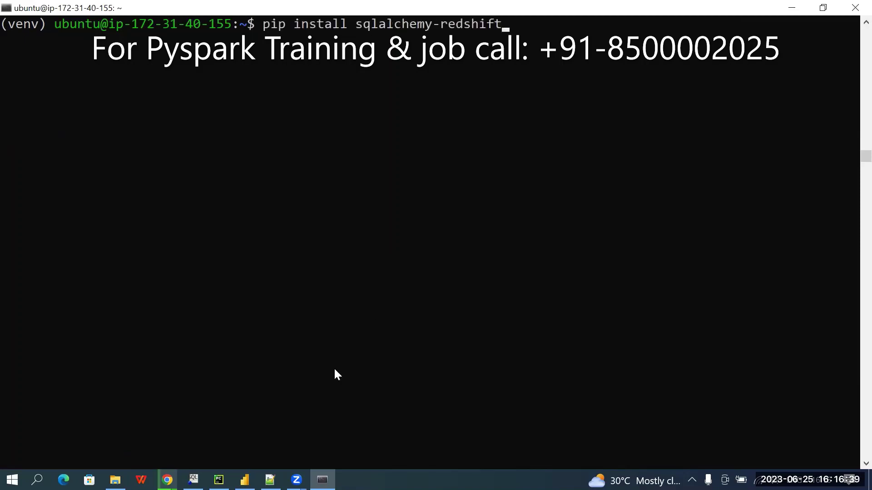
left_click(193, 480)
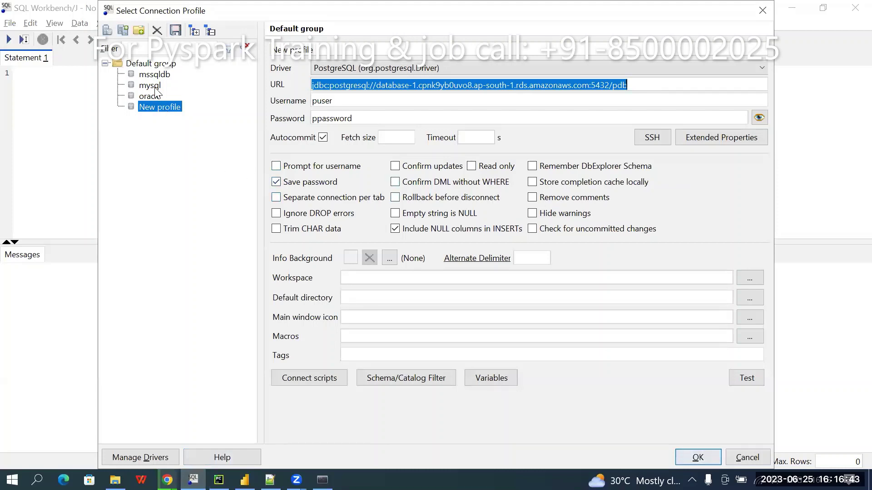
Test the mysql connection profile successfully and connect to the RDS MySQL database.
left_click(151, 88)
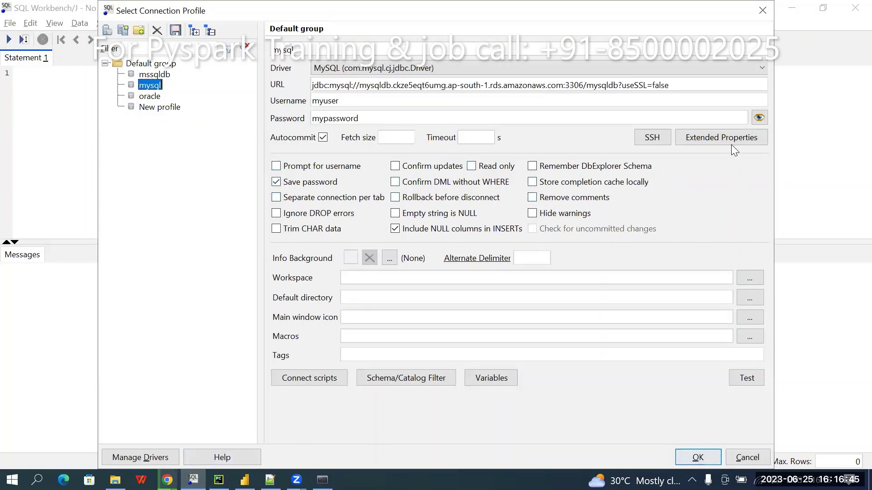
left_click(745, 377)
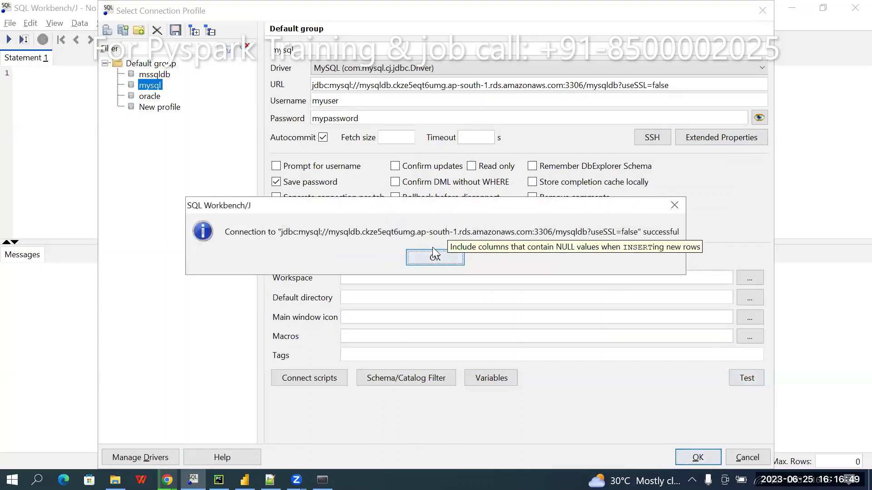
left_click(435, 257)
triple_click(558, 85)
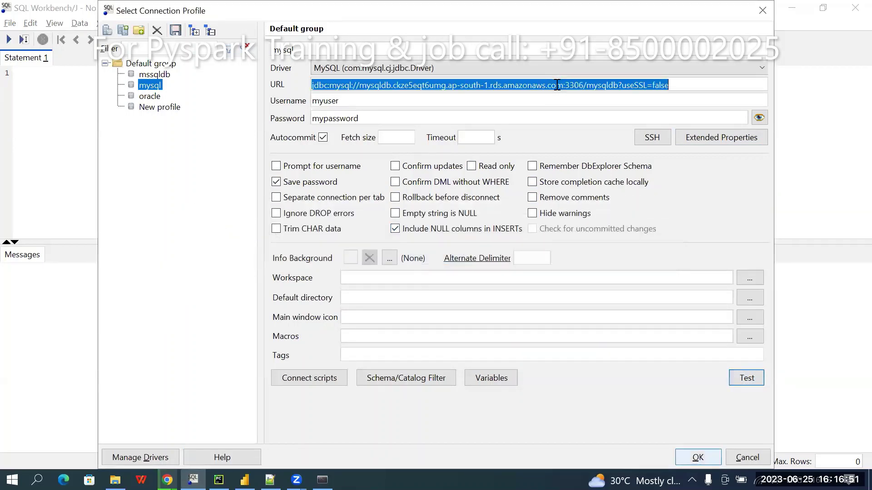
key("Return")
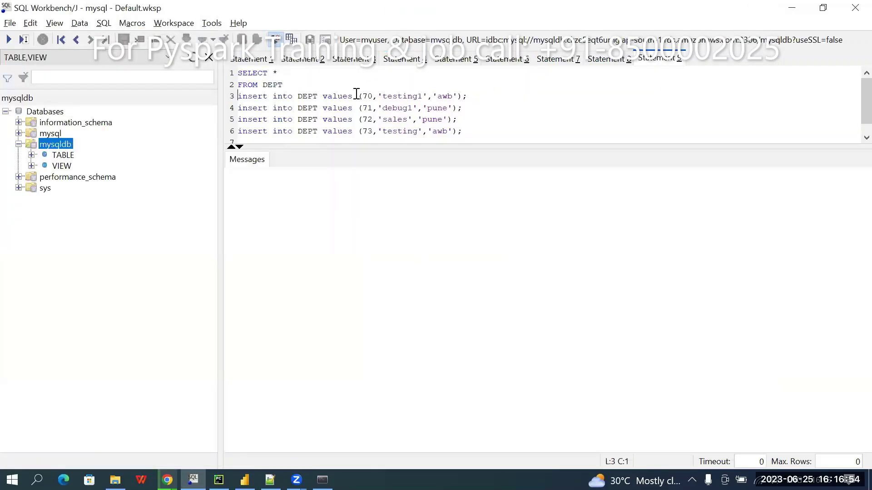
Empty the SQL editor and expand mysqldb to list its tables.
left_click(357, 94)
key("ctrl+a")
key("Delete")
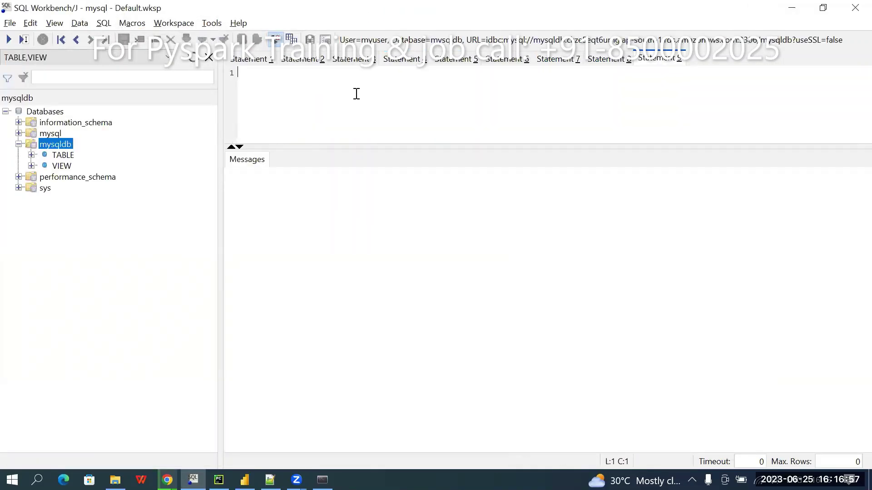
left_click(32, 156)
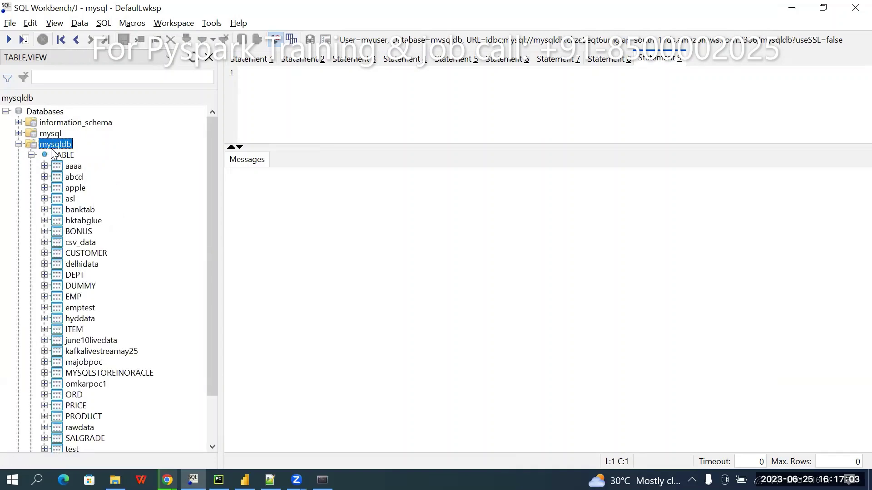
Recall and run export FLASK_APP=superset from the terminal history.
key("alt+Tab")
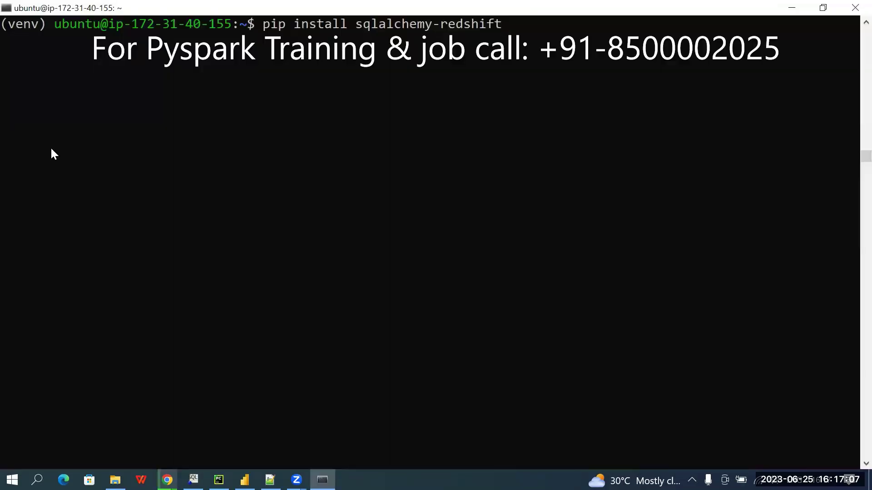
key("Up")
key("Up")
key("Up")
key("Up")
key("Up")
key("Up")
key("Up")
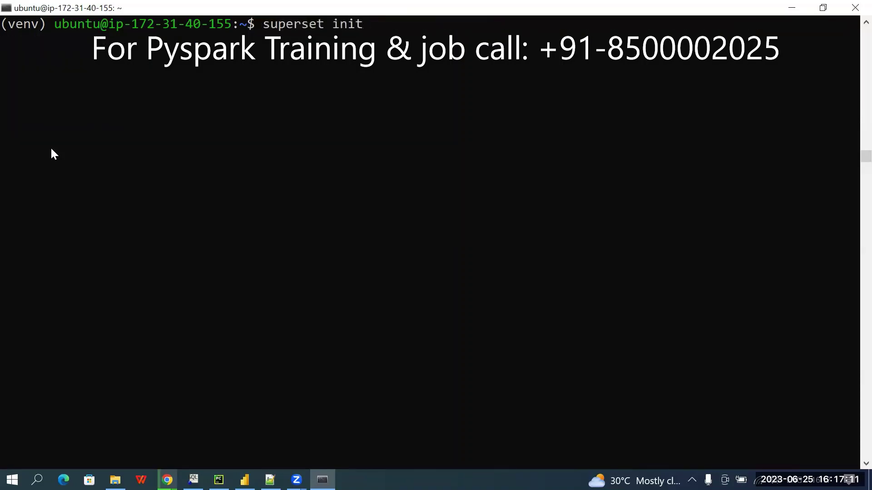
key("Down")
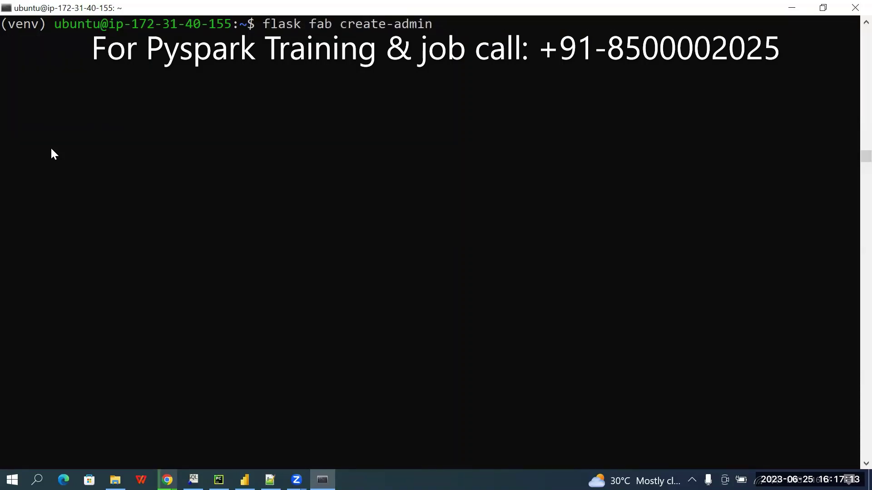
key("Down")
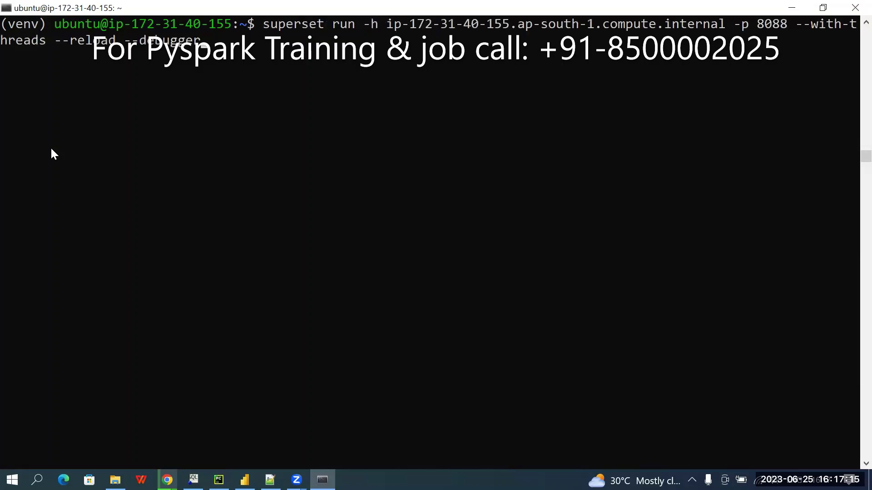
key("Up")
key("Up")
Rerun the superset run command on port 8088, then switch to the Superset browser window.
key("Up")
key("Up")
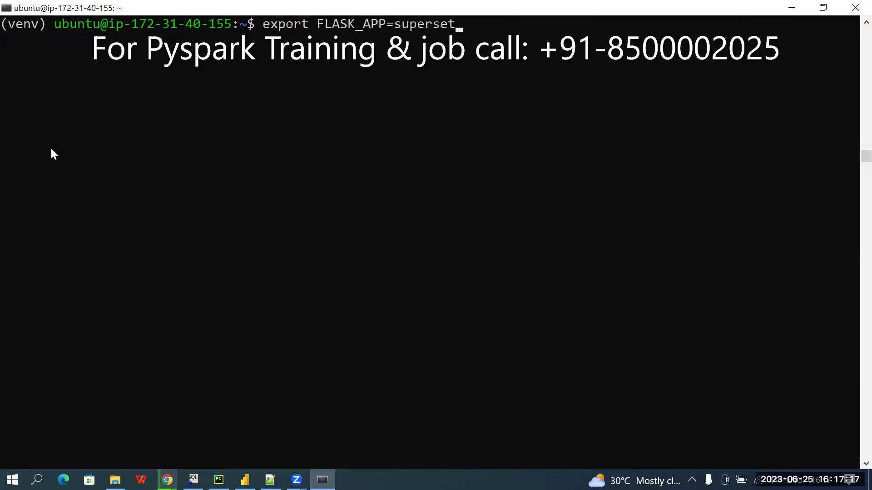
key("Return")
key("Up")
key("Up")
key("Up")
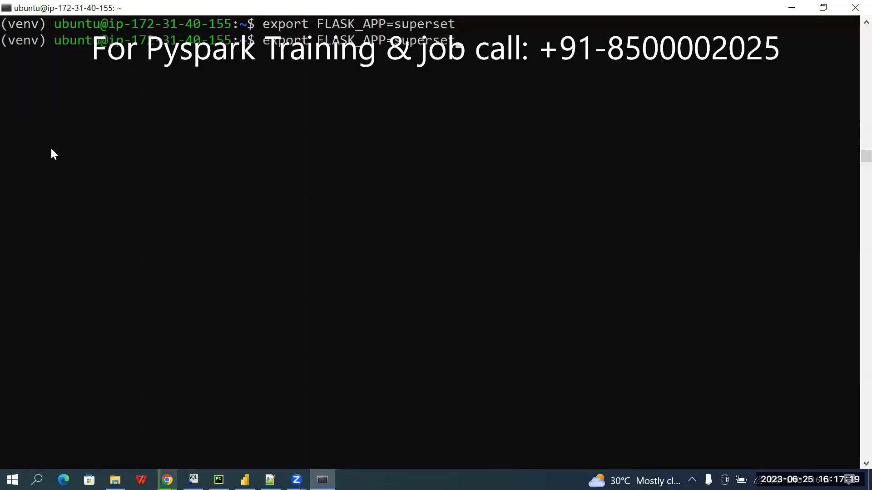
key("Up")
key("Up")
key("Up")
key("Up")
key("Up")
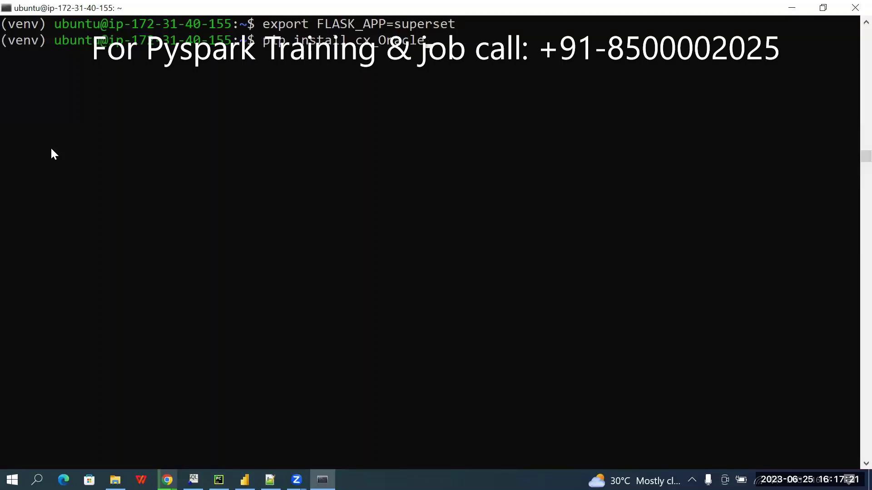
key("Up")
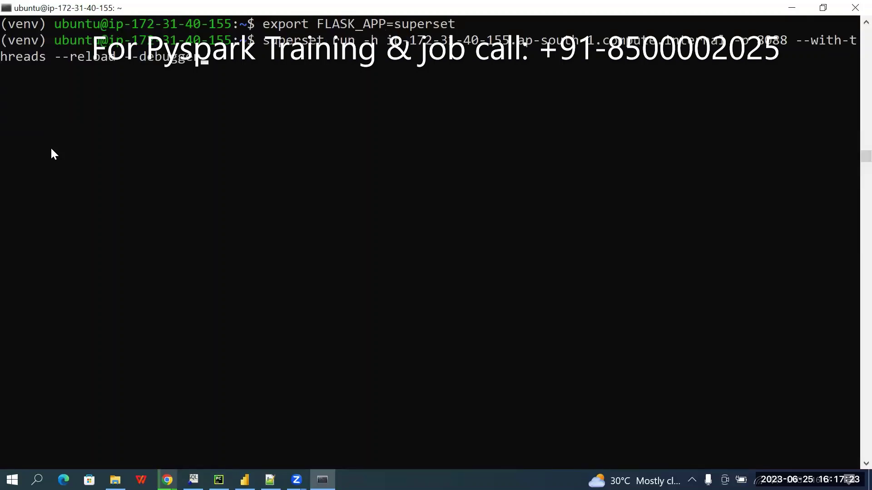
key("Return")
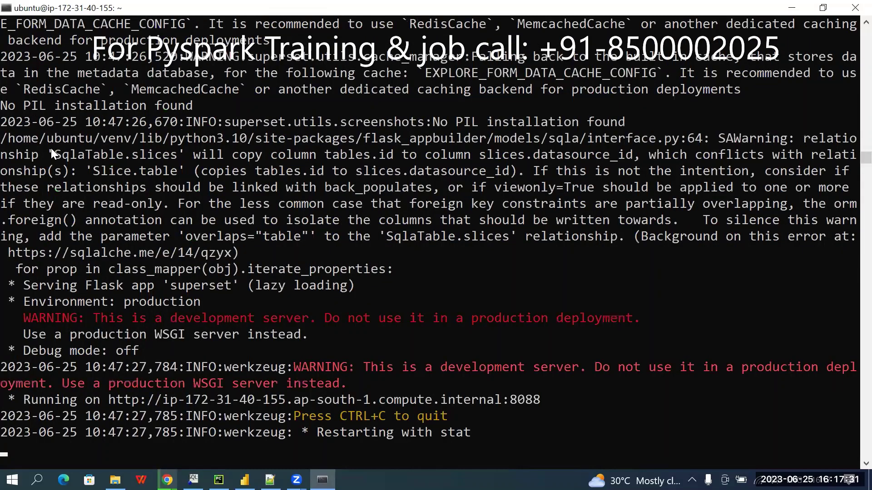
key("alt+Tab")
key("Tab")
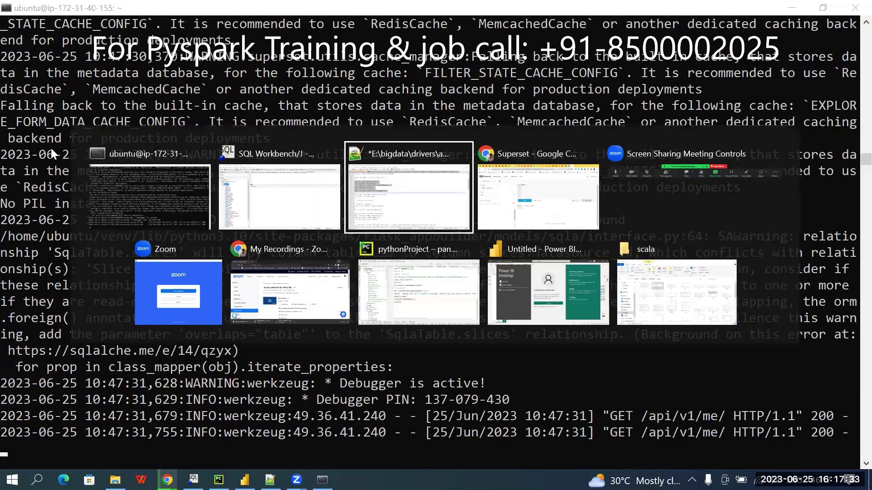
key("Tab")
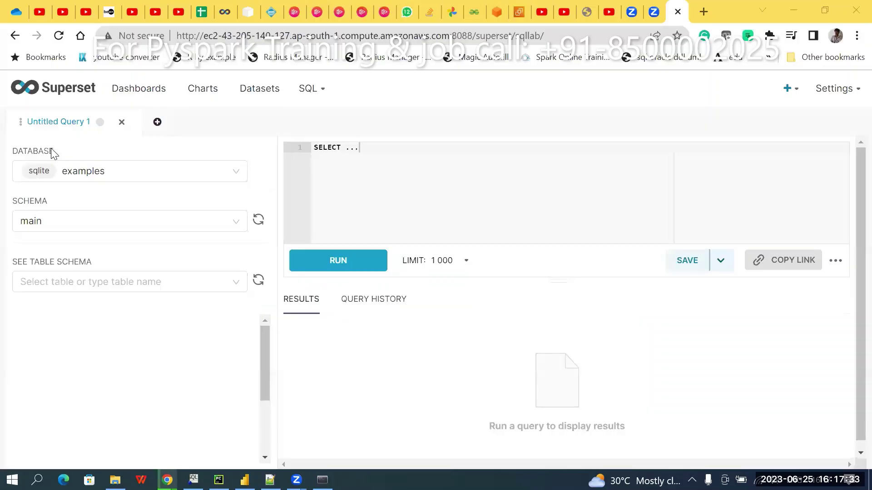
Start a new dataset from the Datasets list with the sqlite examples database.
left_click(78, 104)
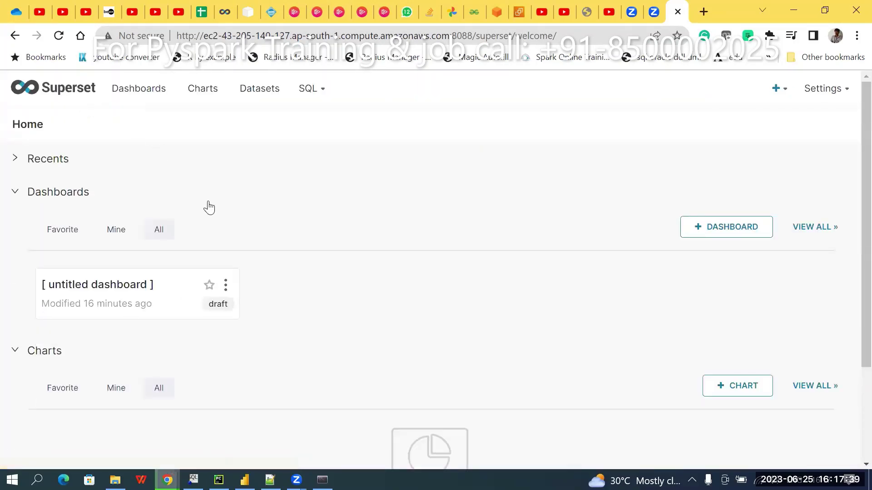
left_click(257, 101)
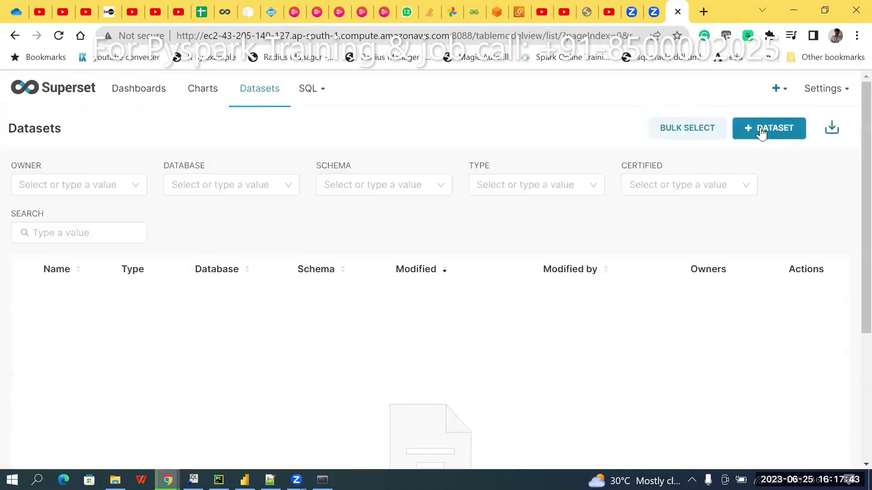
left_click(761, 132)
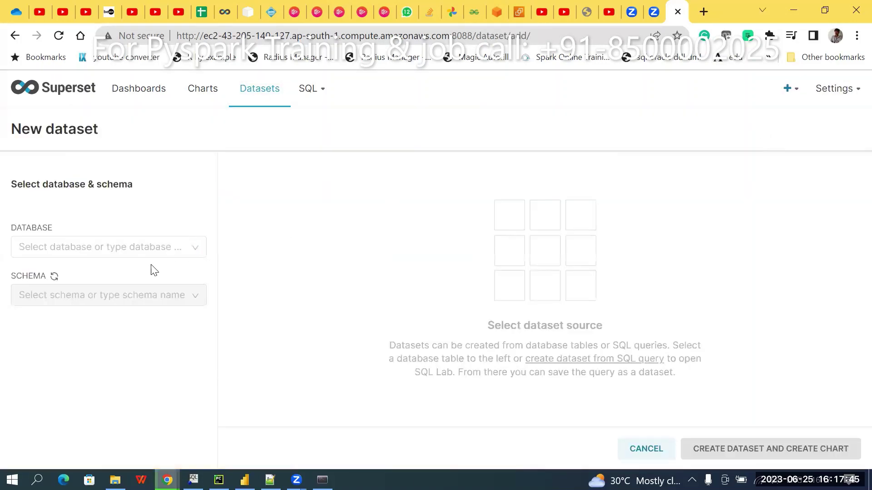
left_click(115, 250)
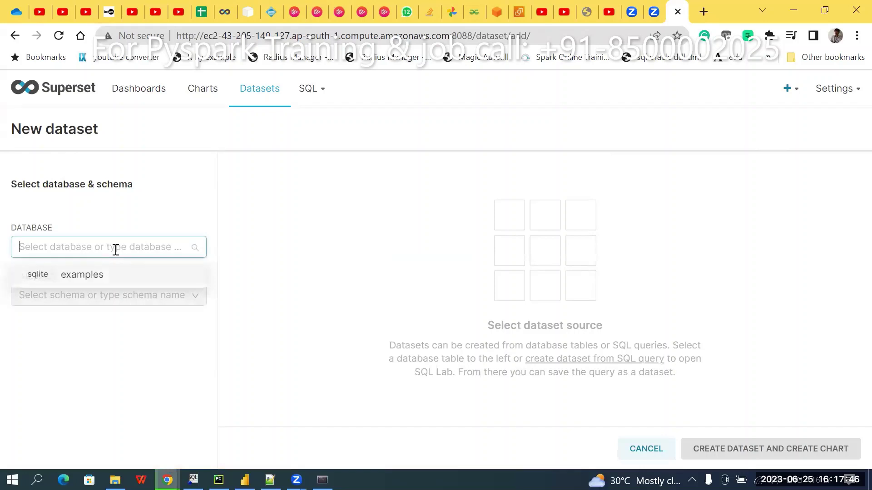
left_click(60, 275)
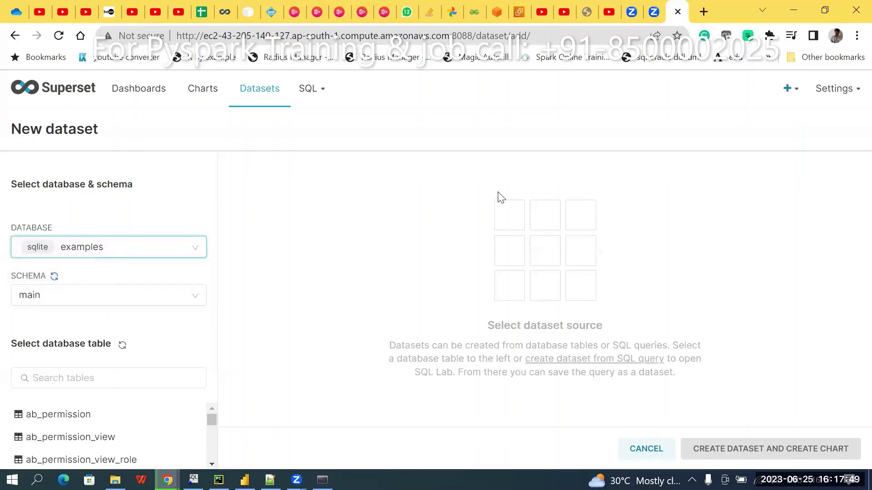
Connect a new database and choose MySQL as the type, reaching the credentials step.
mouse_move(792, 92)
mouse_move(732, 120)
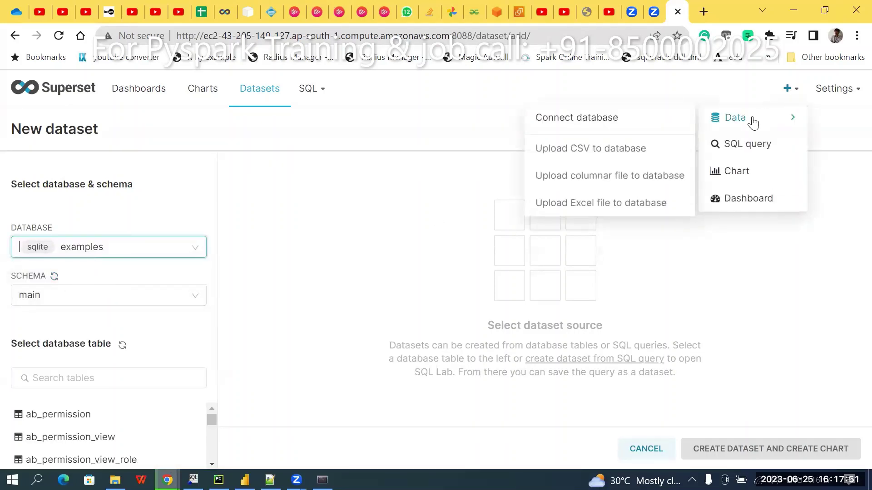
left_click(598, 125)
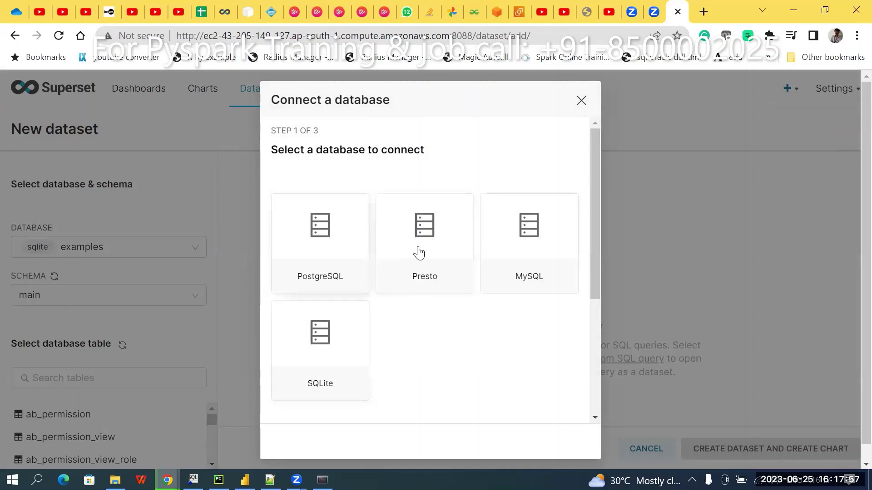
left_click(541, 259)
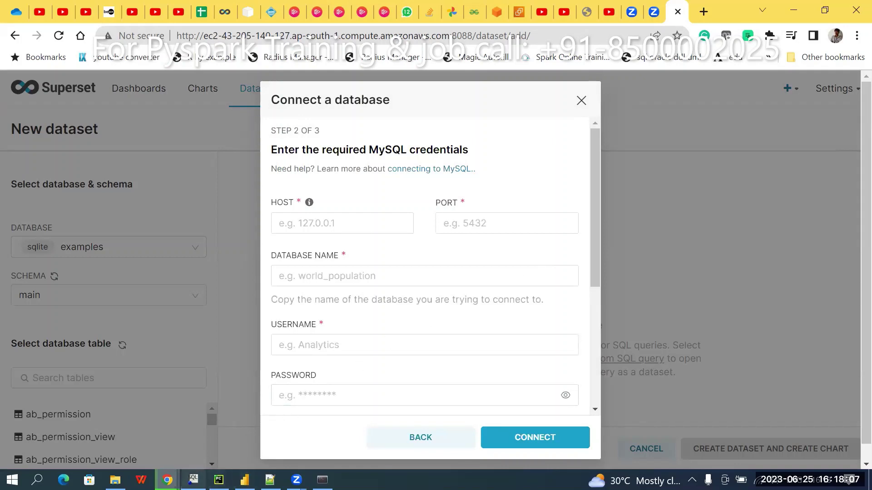
key("alt+Tab")
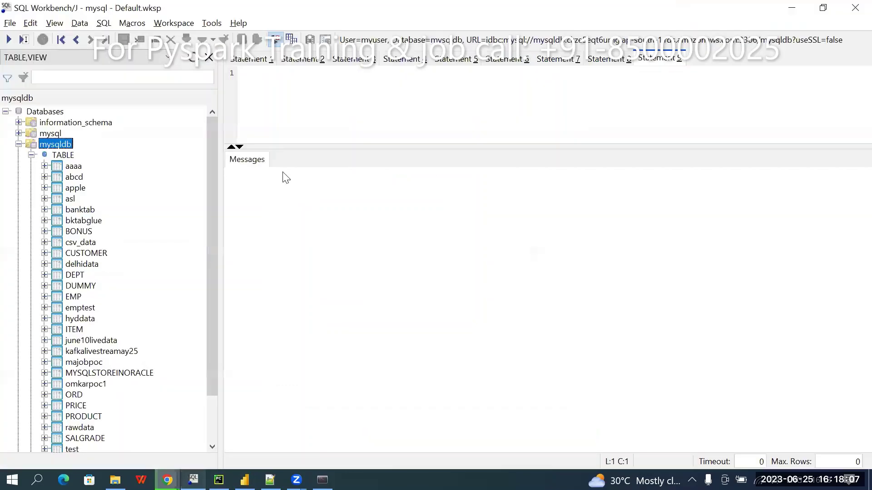
Select the RDS host name in the mysql profile's JDBC URL via File > Connect window.
left_click(10, 23)
left_click(28, 44)
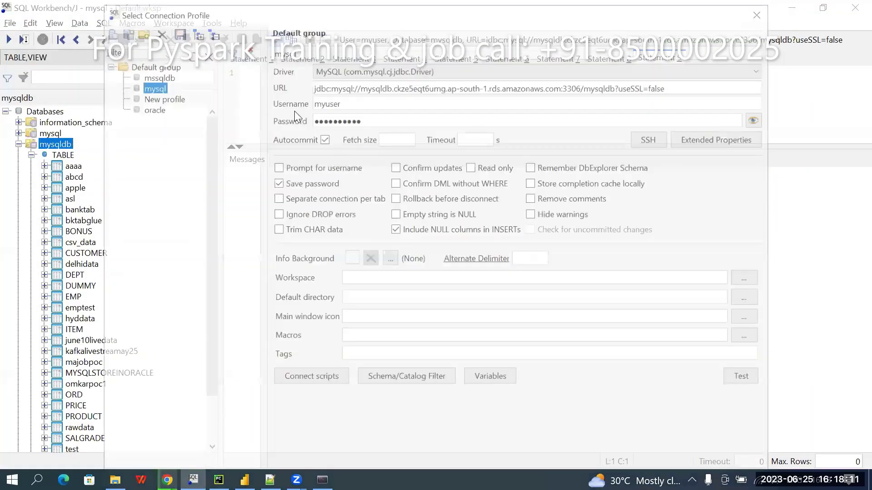
left_click(371, 86)
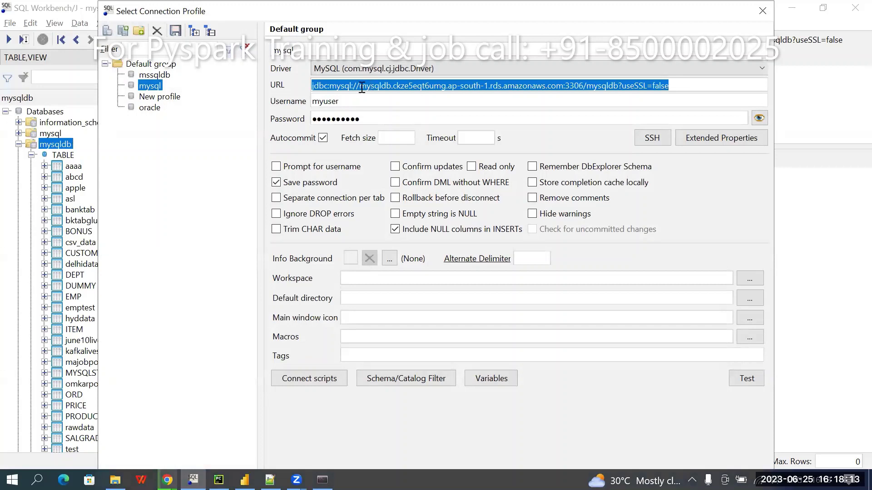
left_click(361, 86)
left_click_drag(362, 86, 565, 85)
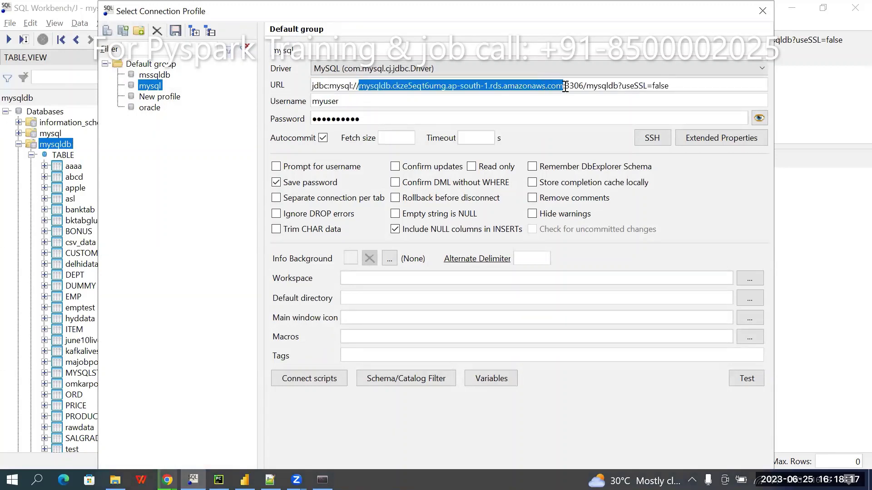
key("shift+Left")
key("alt+Tab")
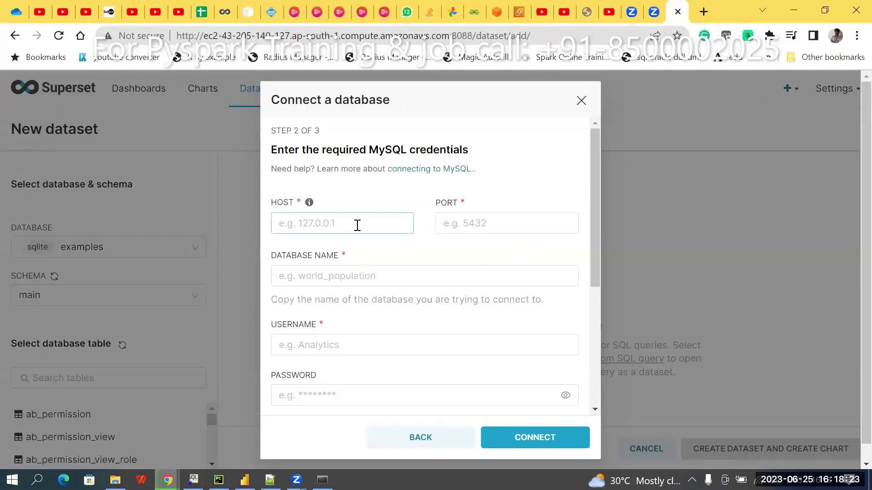
Fill in the RDS host, port 3306 and database name mysqldb in the MySQL form.
left_click(358, 226)
key("Down")
key("Return")
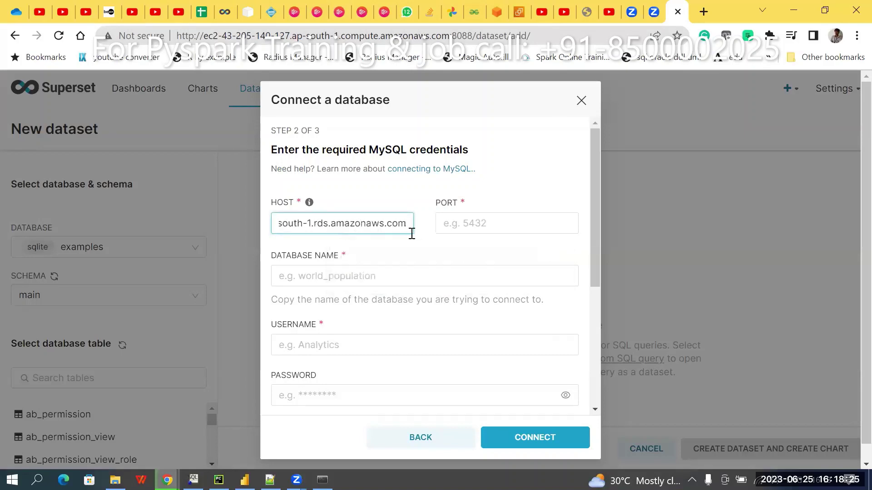
left_click(479, 224)
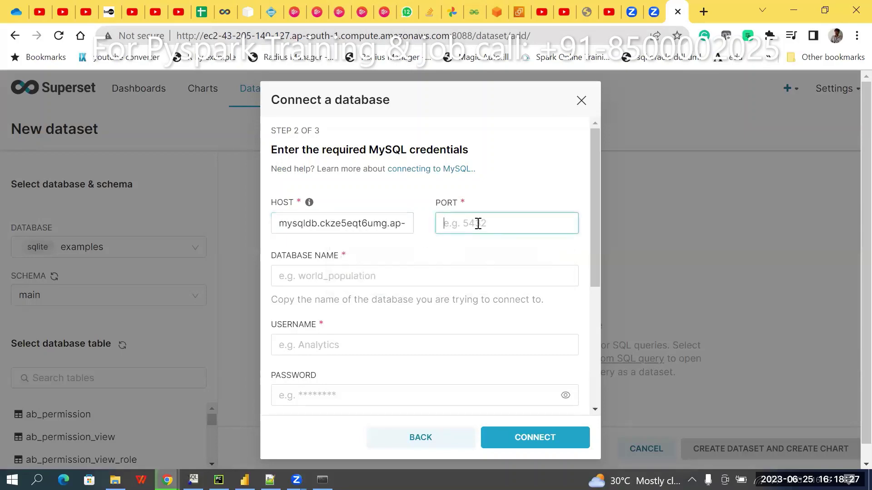
type("3306")
left_click(419, 276)
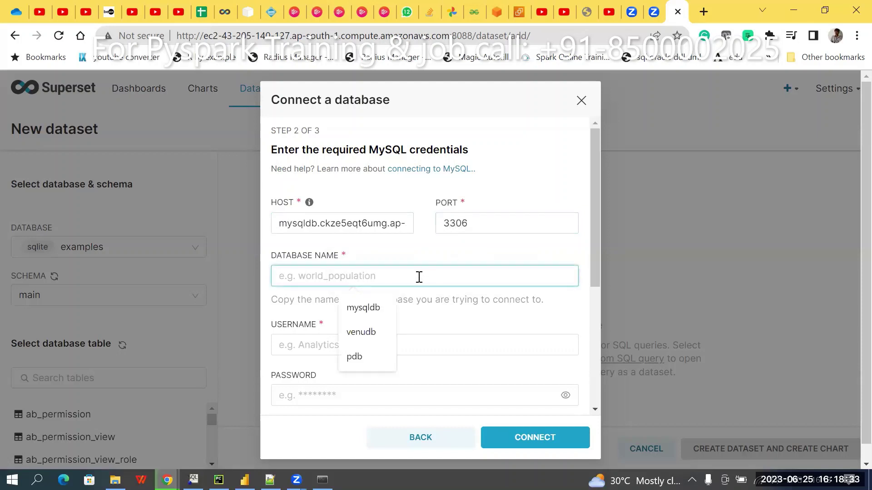
left_click(375, 309)
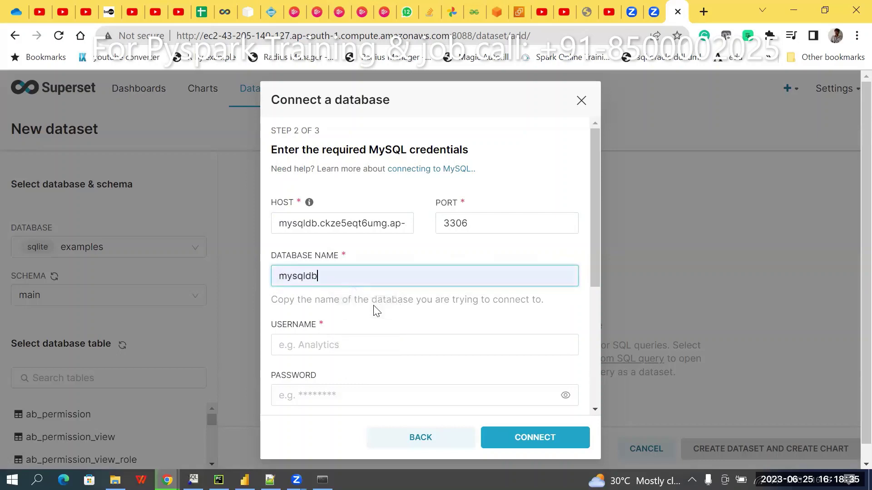
key("alt+Tab")
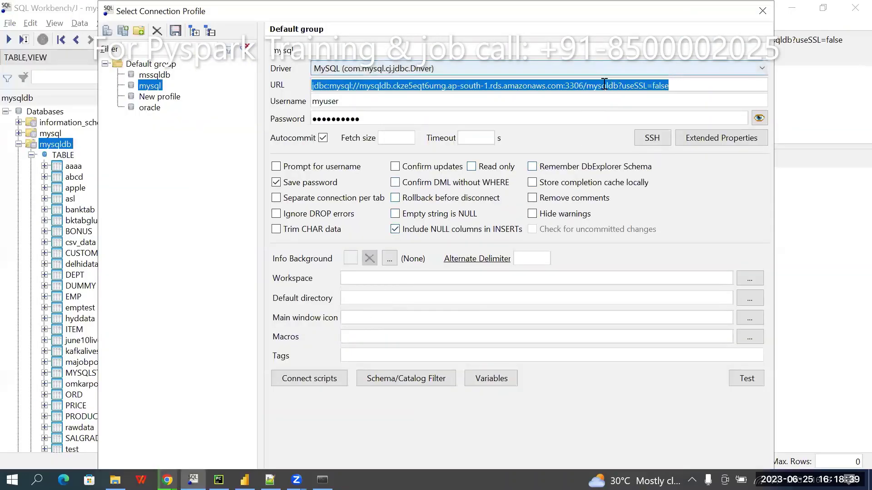
double_click(602, 86)
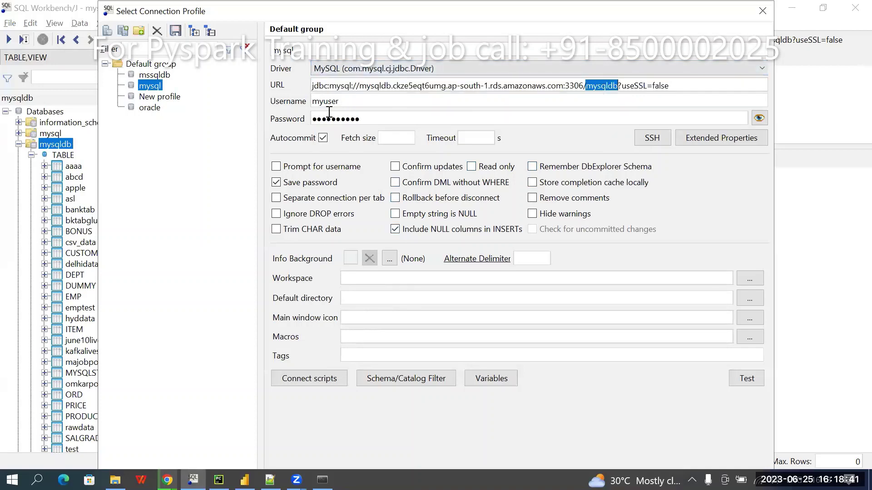
key("alt+Tab")
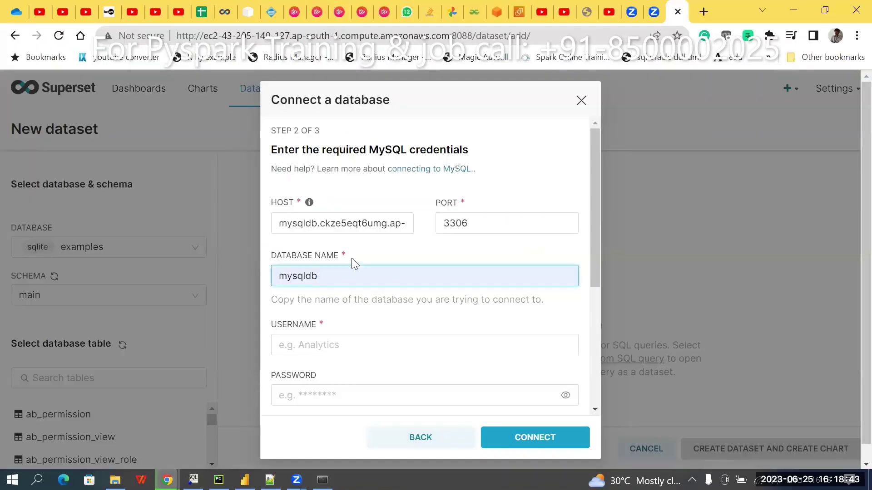
Enter the database username and password, then connect Superset to MySQL.
left_click(327, 345)
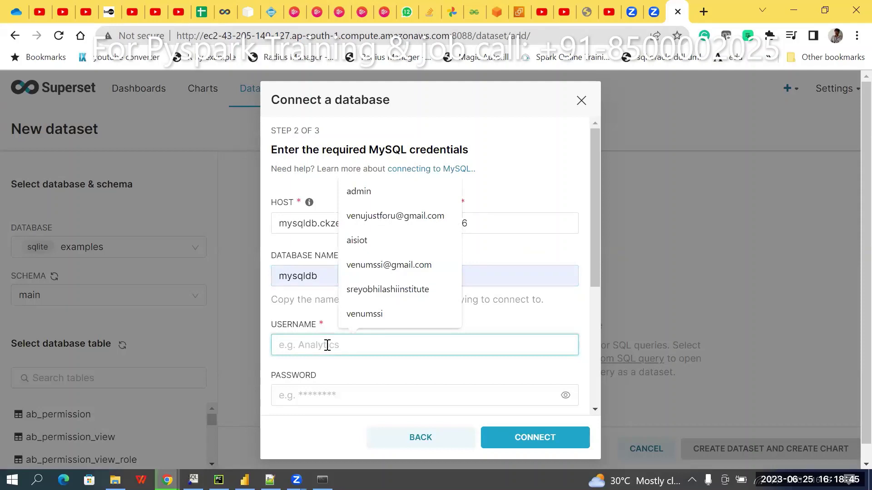
type("myuser")
key("Tab")
type("mypasswo")
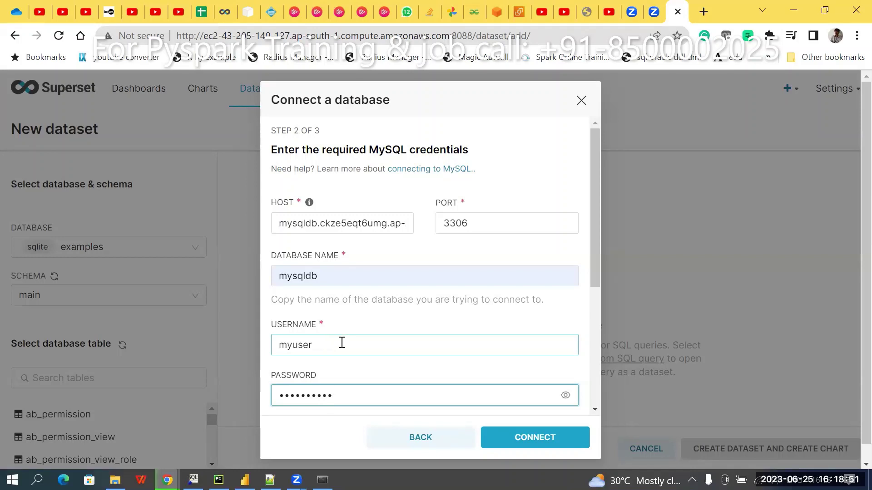
left_click_drag(596, 271, 607, 394)
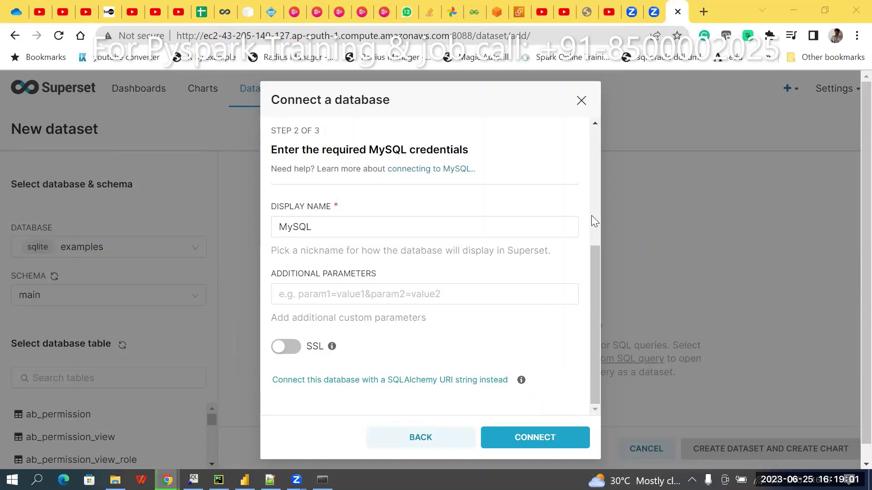
scroll(591, 218, "up", 5)
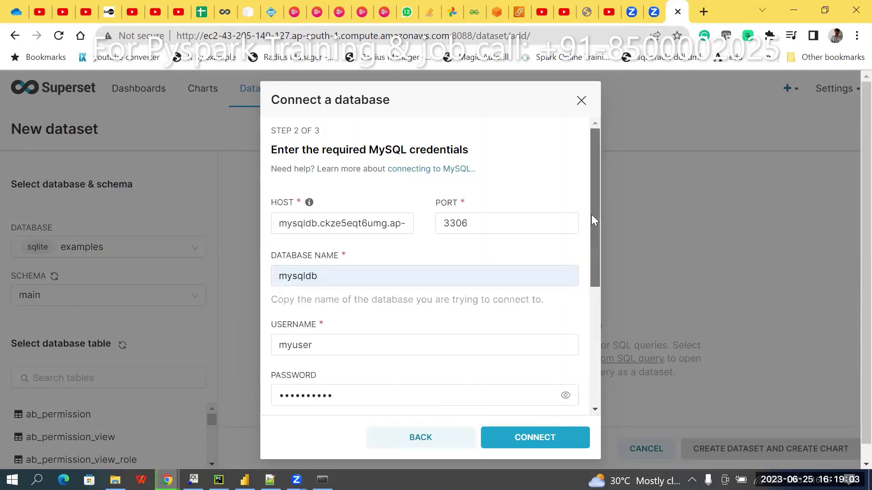
left_click(513, 442)
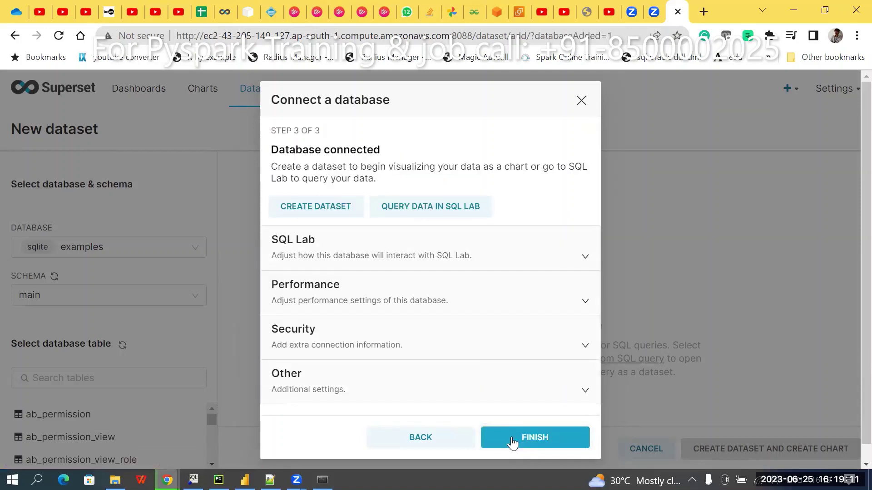
From the Database connected confirmation, open SQL Lab to query the new MySQL database.
triple_click(313, 156)
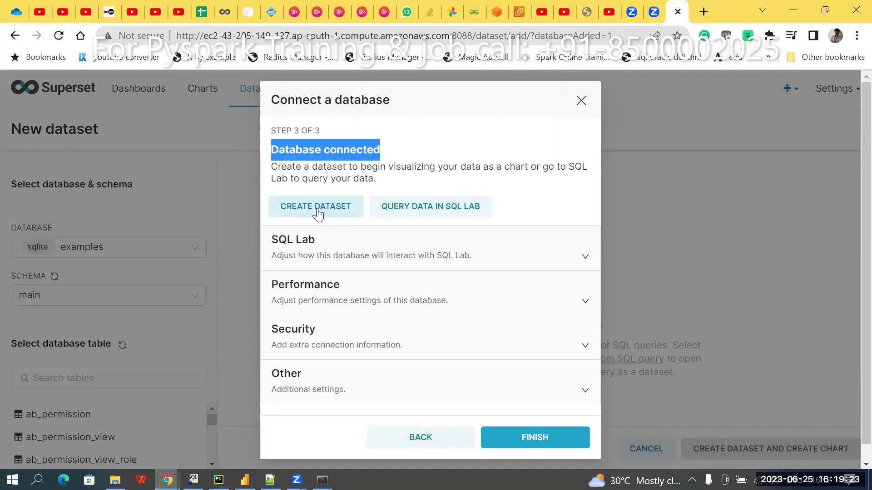
left_click(426, 207)
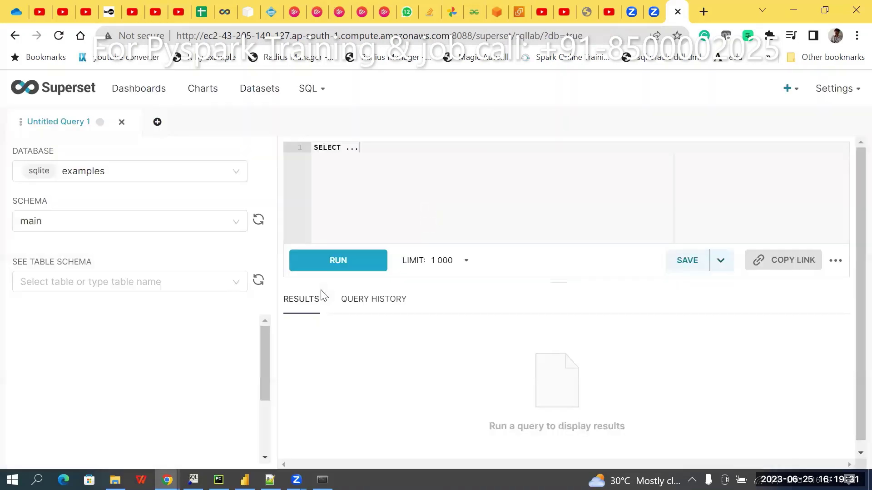
Select the MySQL database and mysqldb schema, and preview the EMP table.
left_click(136, 167)
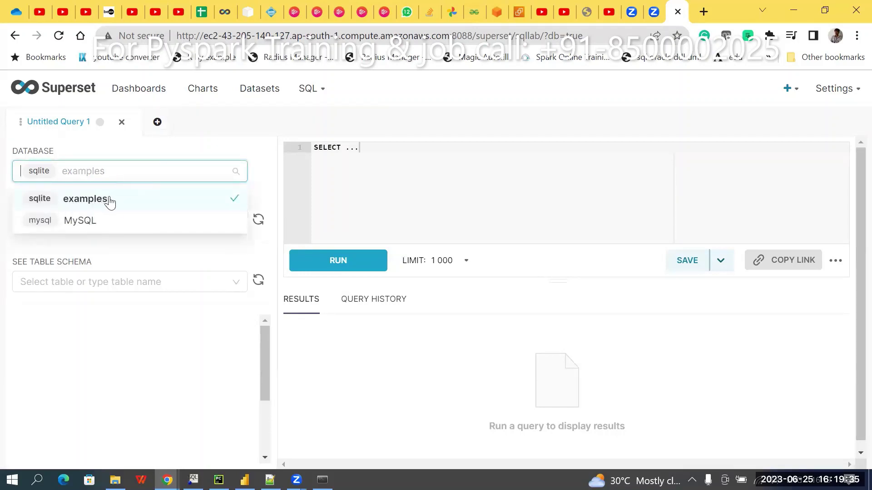
left_click(80, 221)
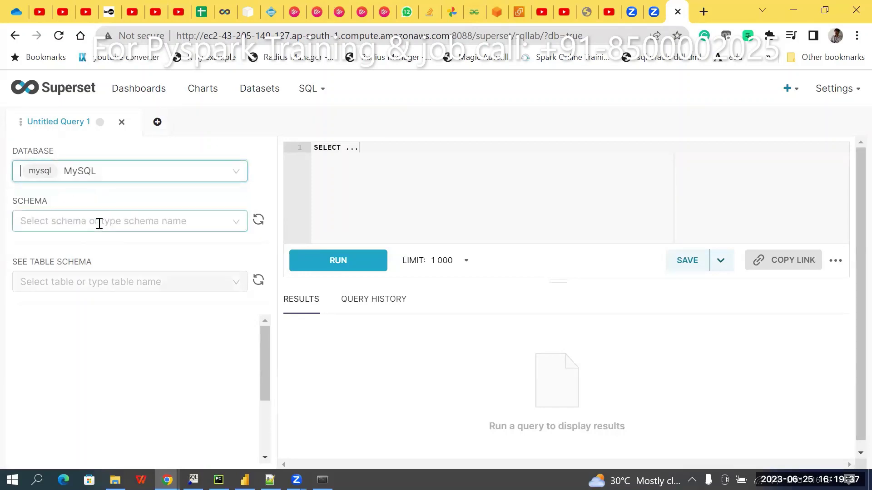
left_click(99, 223)
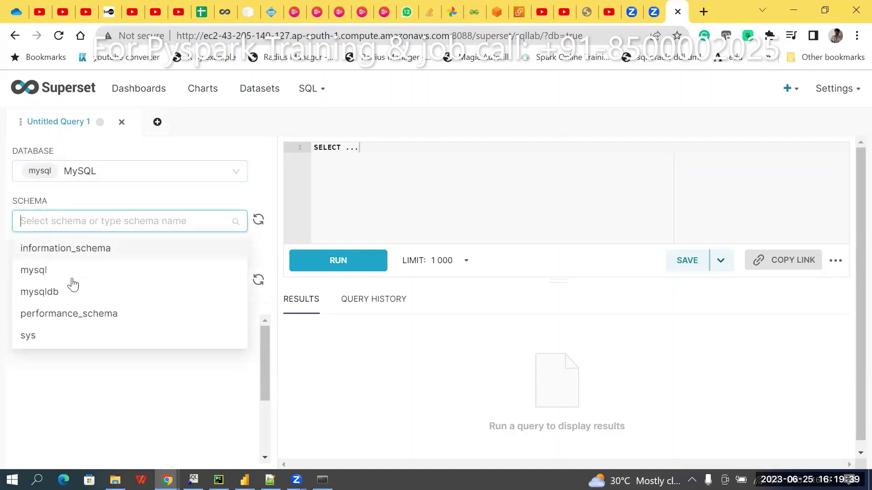
left_click(56, 293)
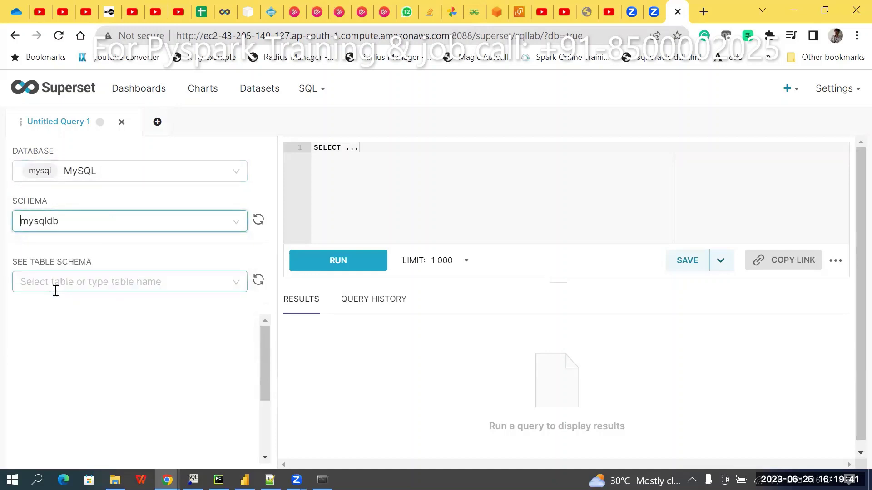
left_click(98, 277)
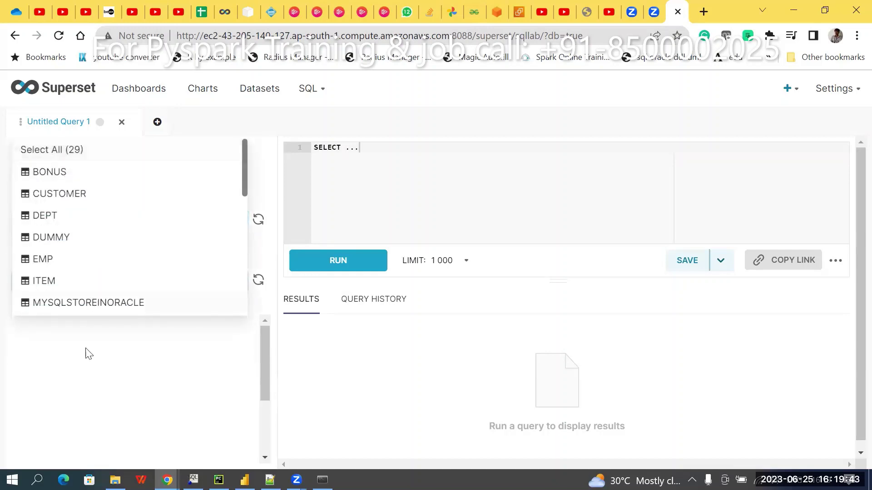
left_click(40, 269)
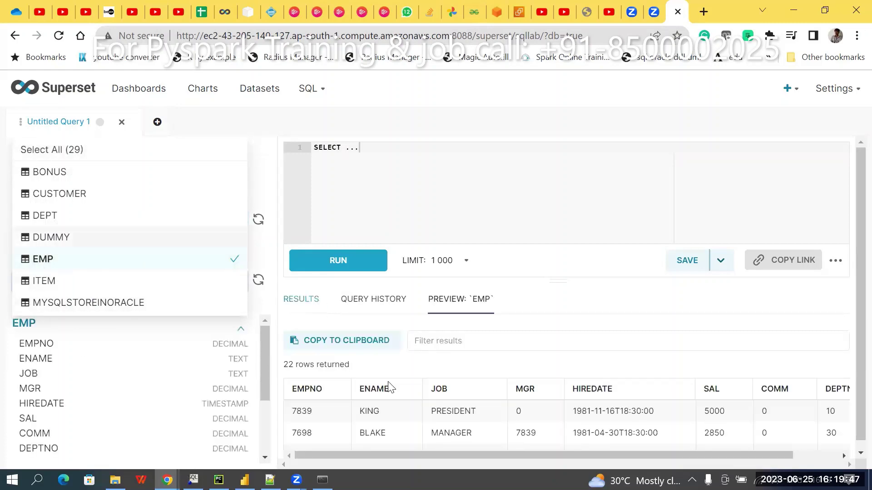
Replace the editor text with 'select * from EMP' and run it.
left_click(391, 187)
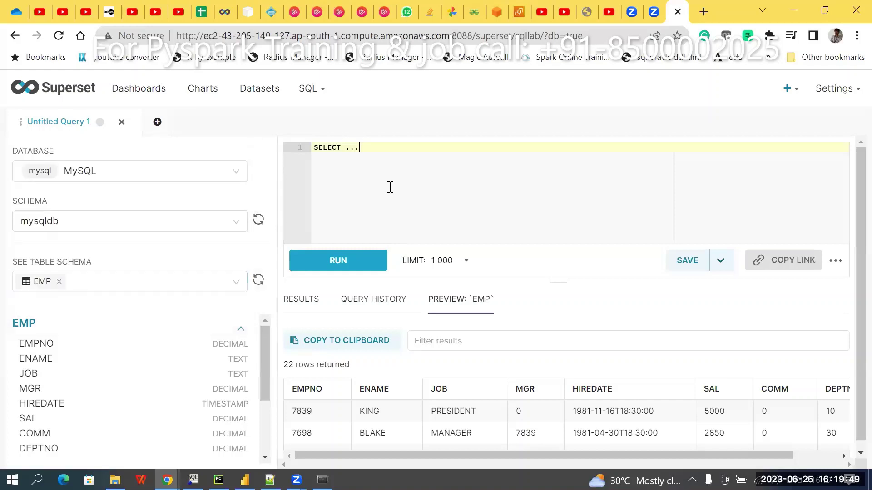
key("ctrl+a")
type("s")
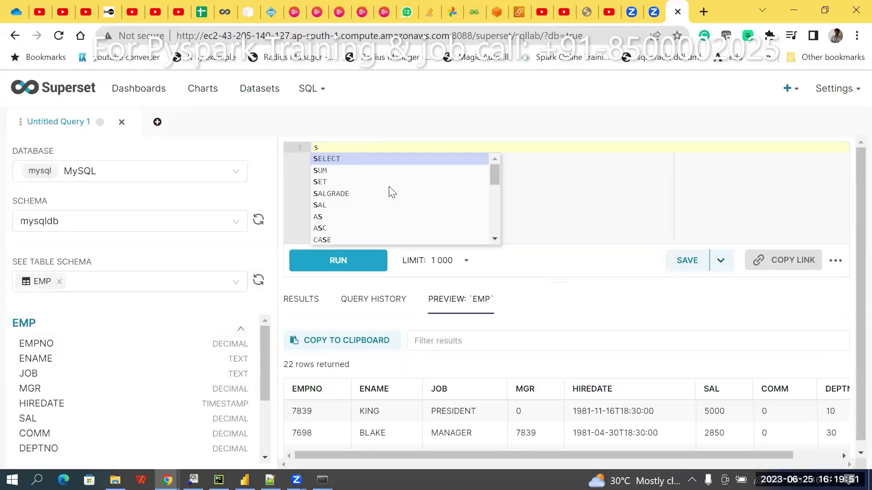
type("elect * from ")
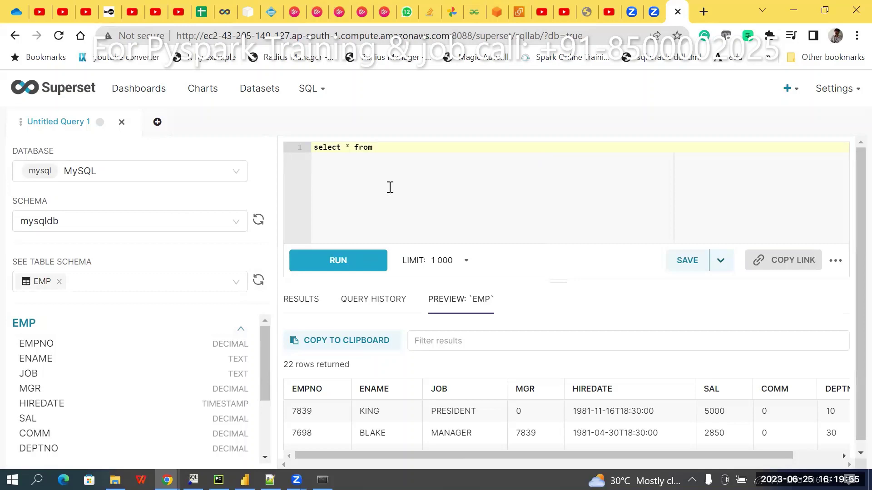
type("EMP")
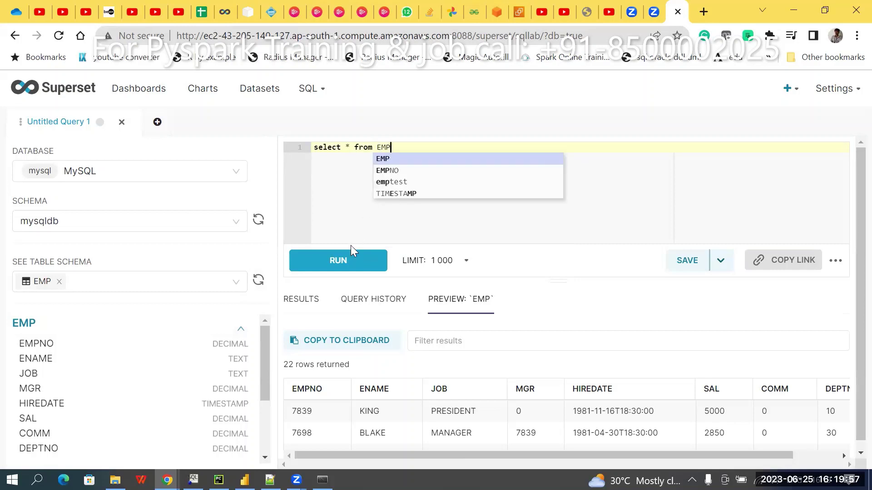
left_click(338, 260)
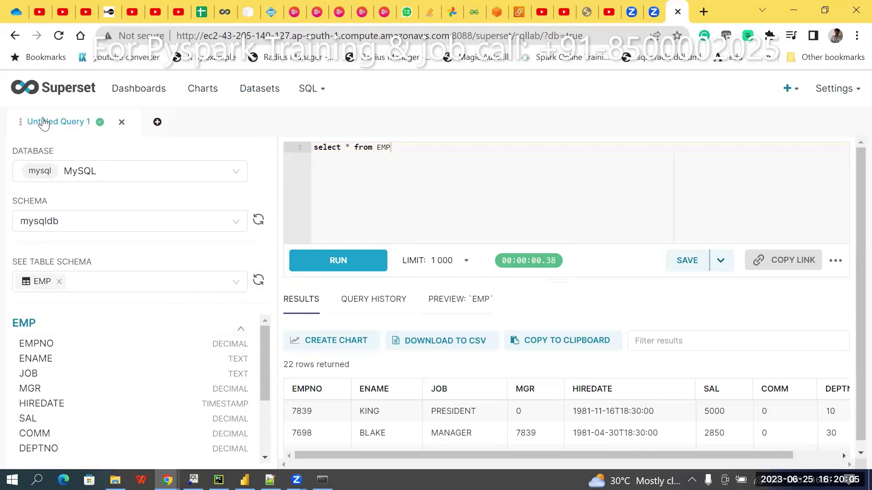
Rename the query tab to 'mysqldata' and create a chart from the EMP results.
right_click(63, 124)
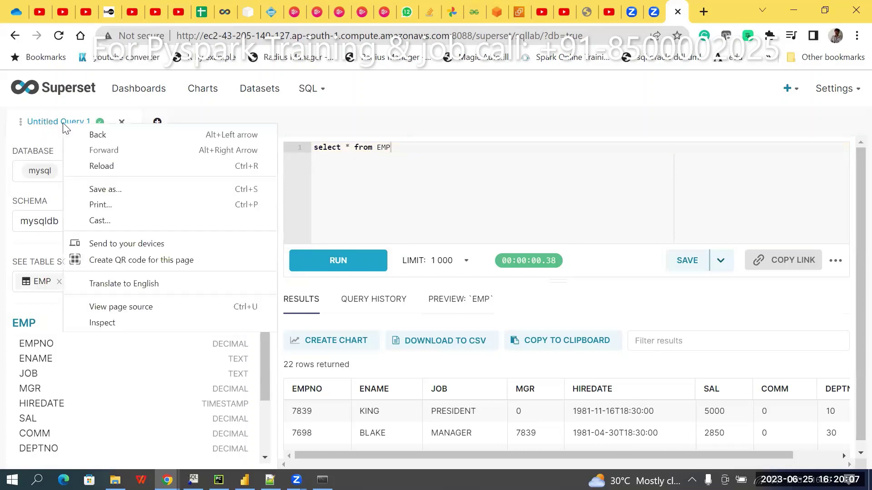
left_click(53, 122)
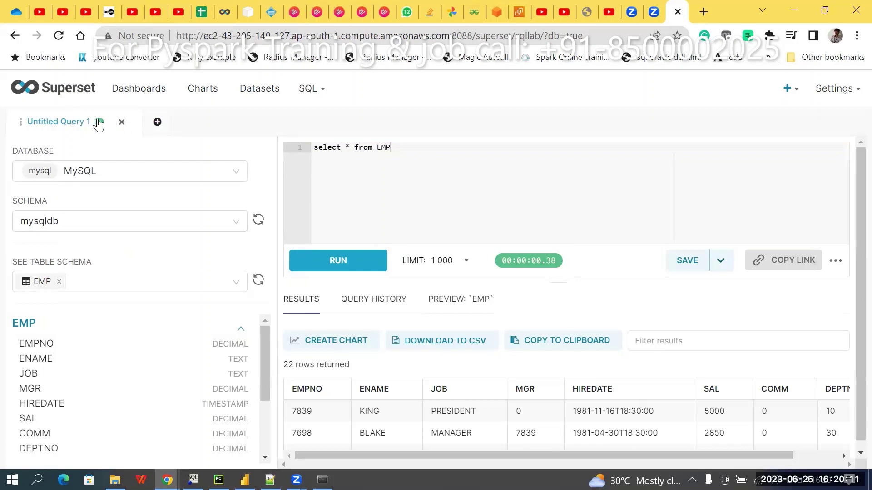
left_click(20, 126)
left_click(63, 168)
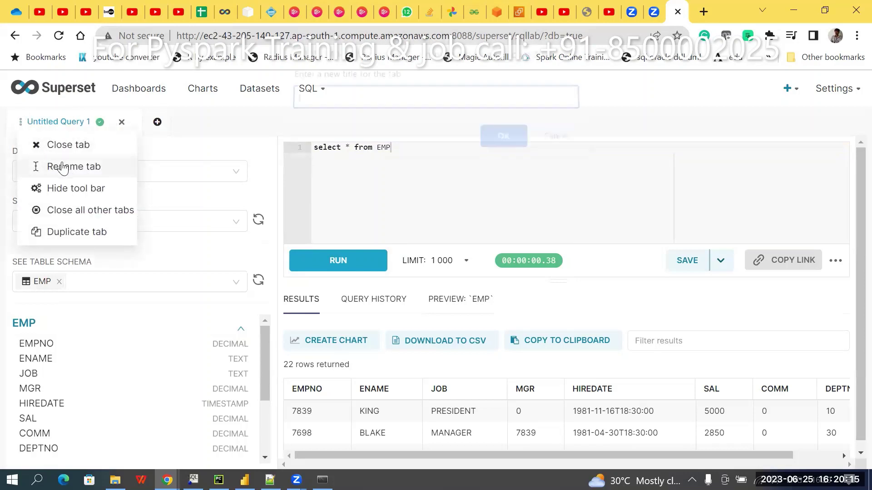
type("mysqldata")
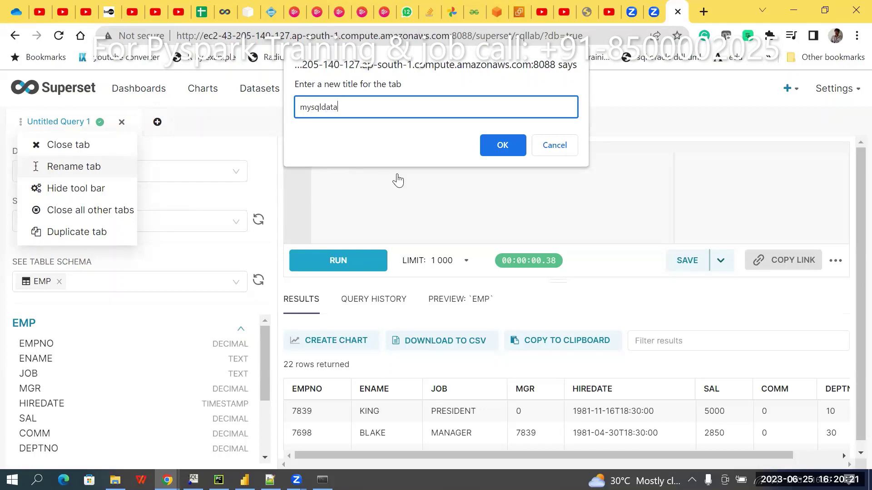
left_click(513, 146)
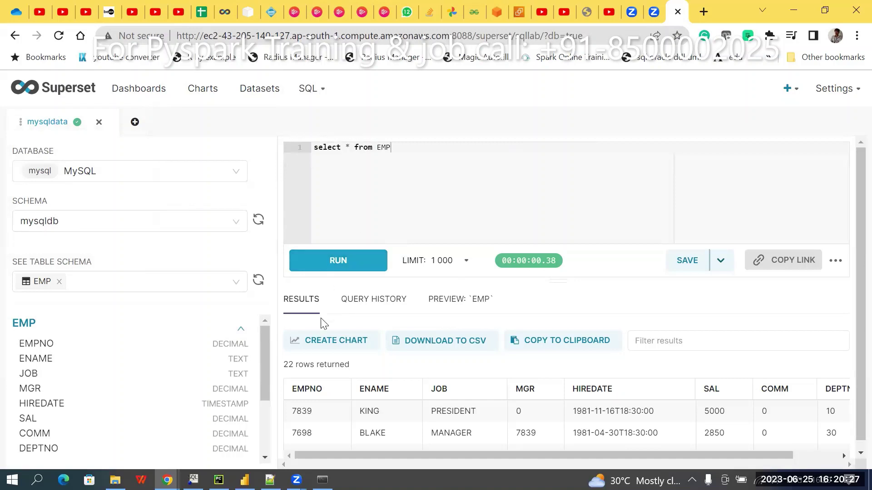
left_click(330, 344)
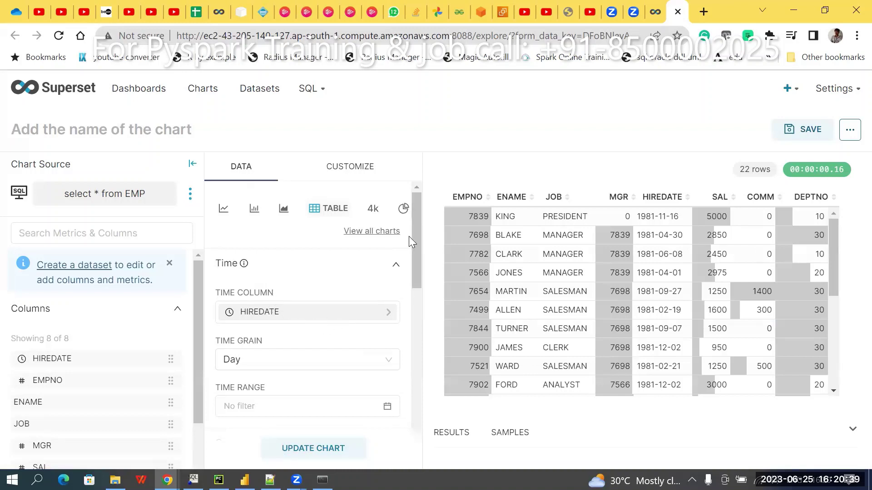
Switch the chart to Aggregate mode and add SAL as a dimension.
left_click_drag(413, 236, 417, 317)
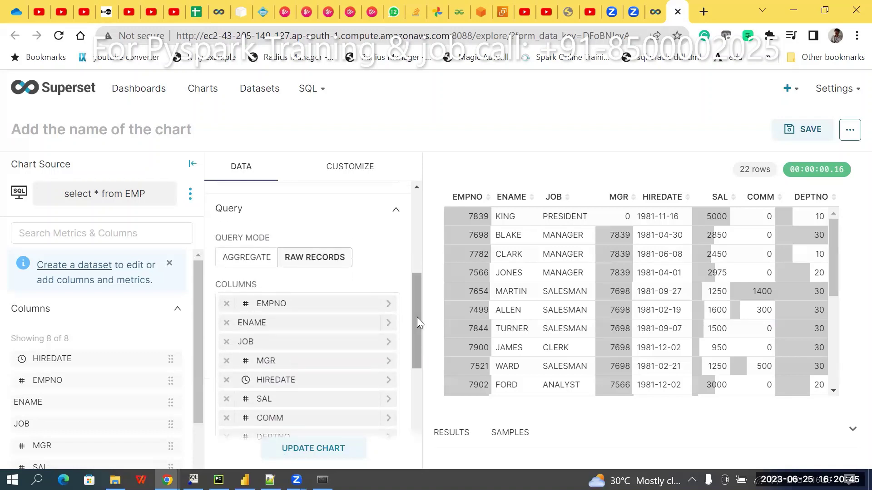
left_click(253, 267)
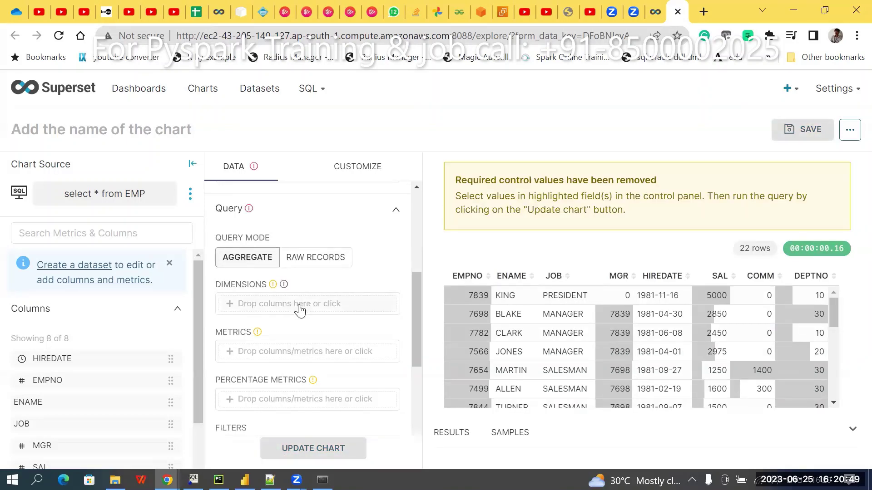
left_click(300, 304)
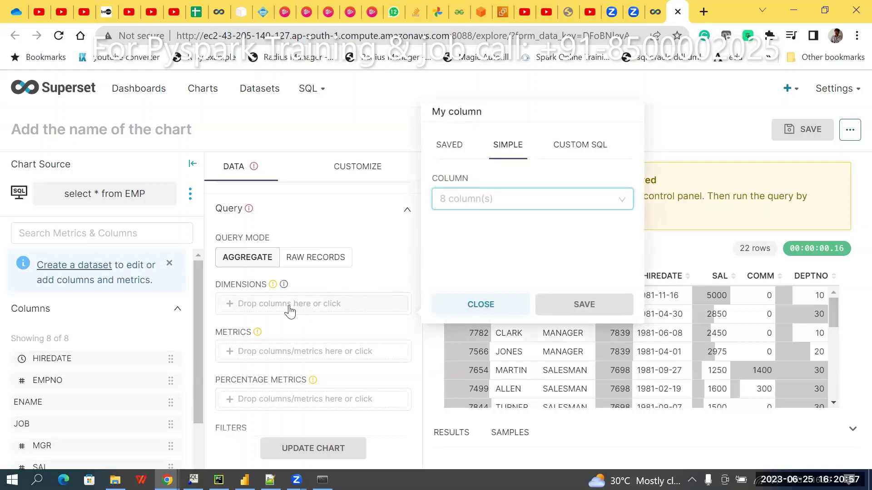
left_click(513, 193)
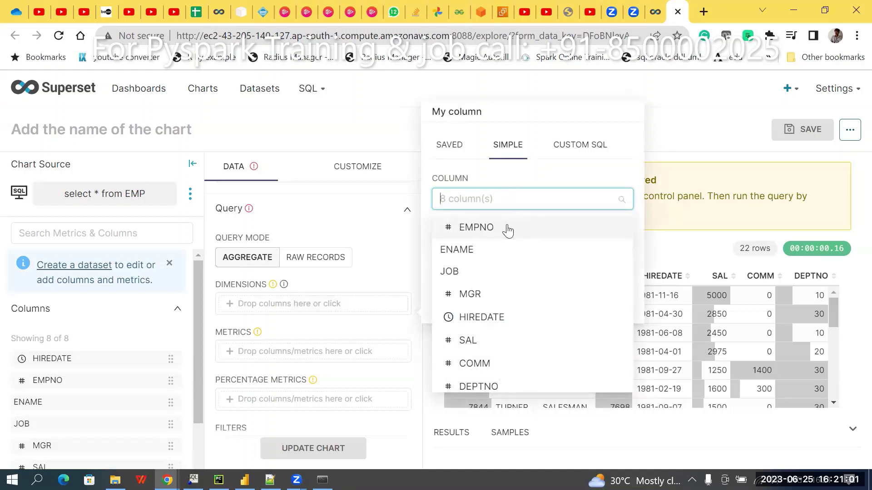
left_click(469, 341)
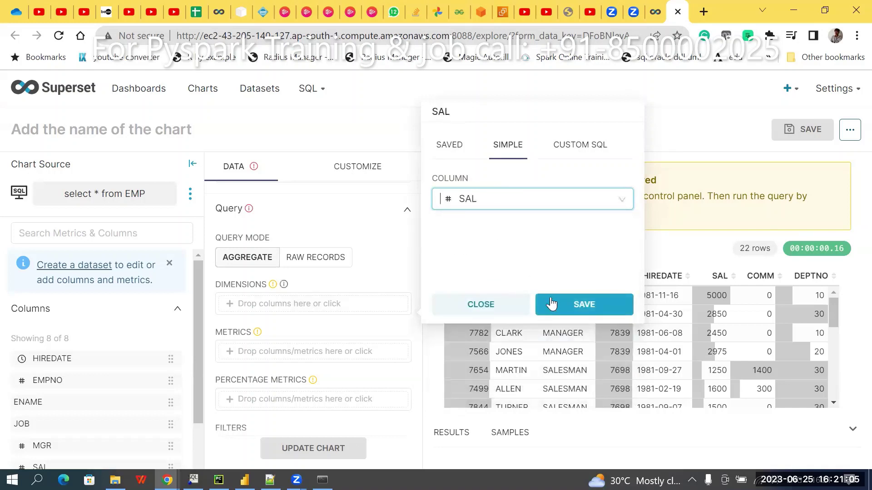
left_click(504, 198)
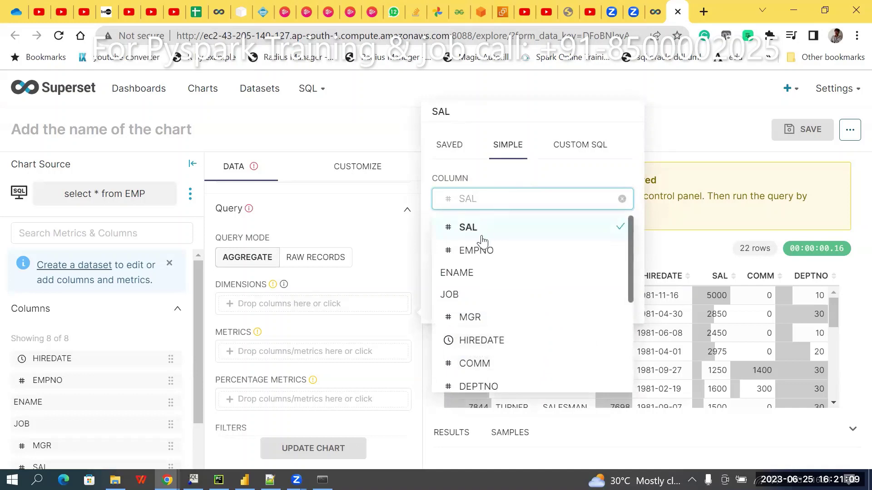
key("Escape")
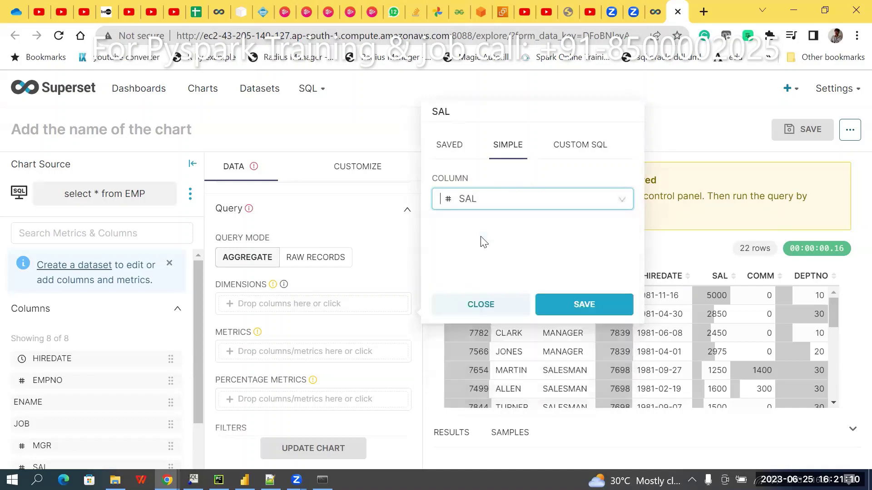
left_click(584, 309)
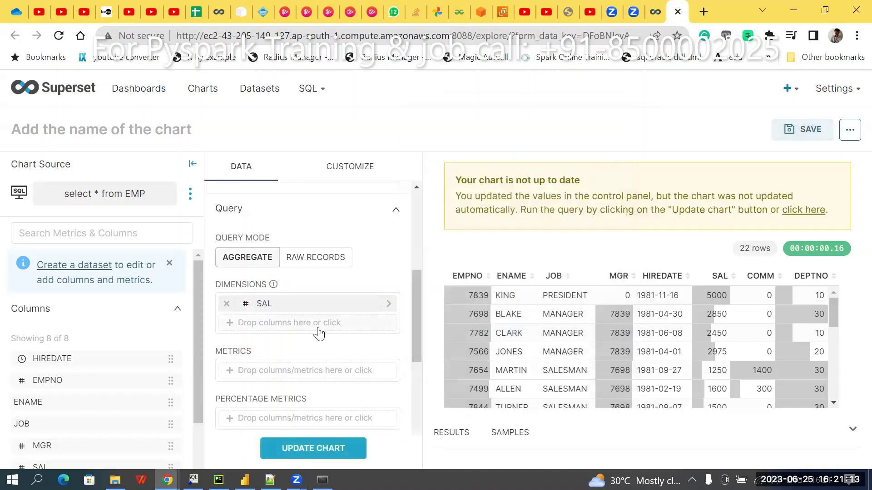
Change the chart dimension from SAL to JOB.
left_click(311, 304)
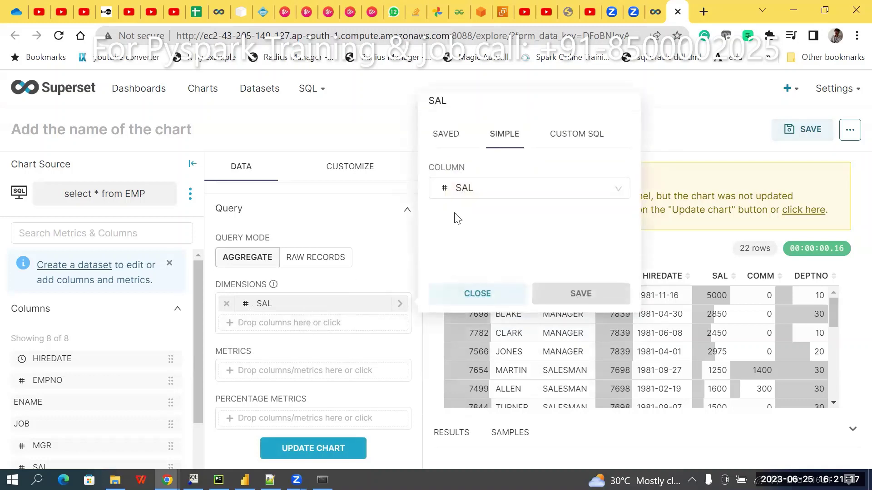
left_click(488, 190)
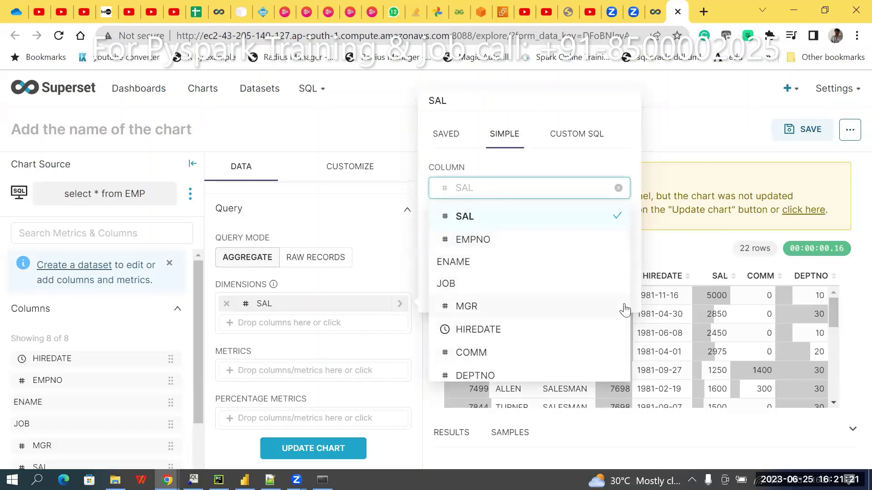
left_click(488, 290)
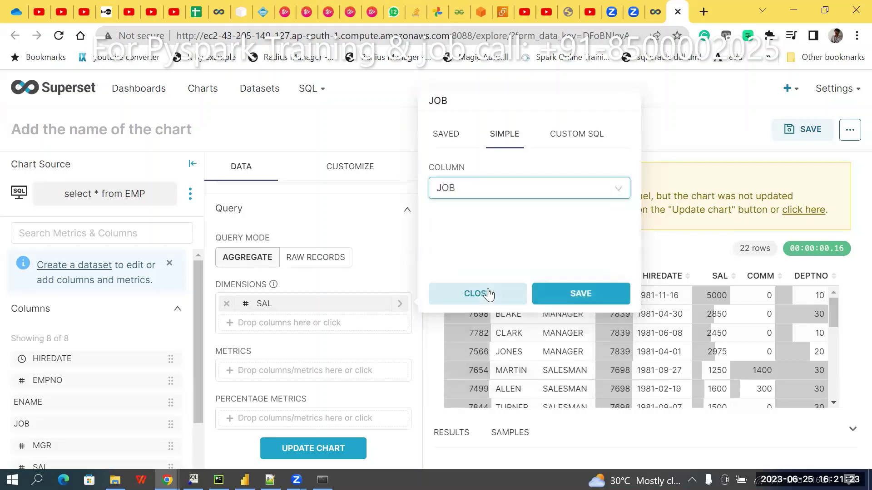
left_click(580, 300)
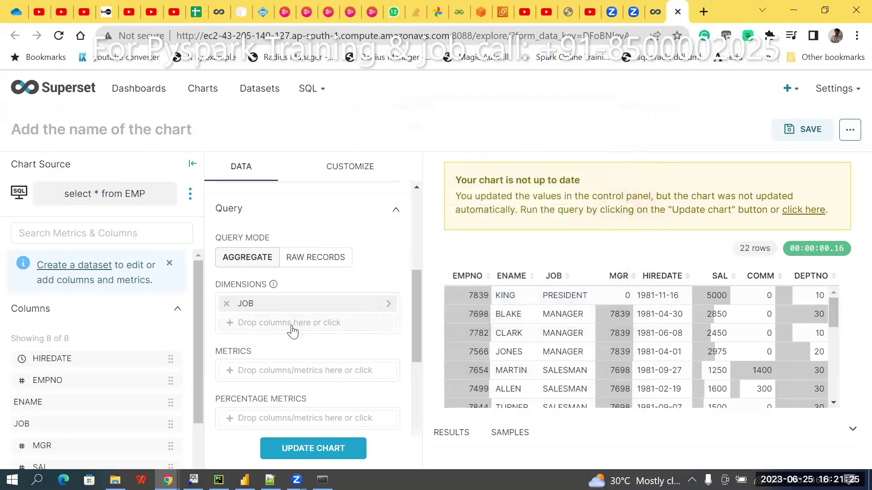
Add an AVG(SAL) metric using column SAL with the AVG aggregate.
left_click(269, 371)
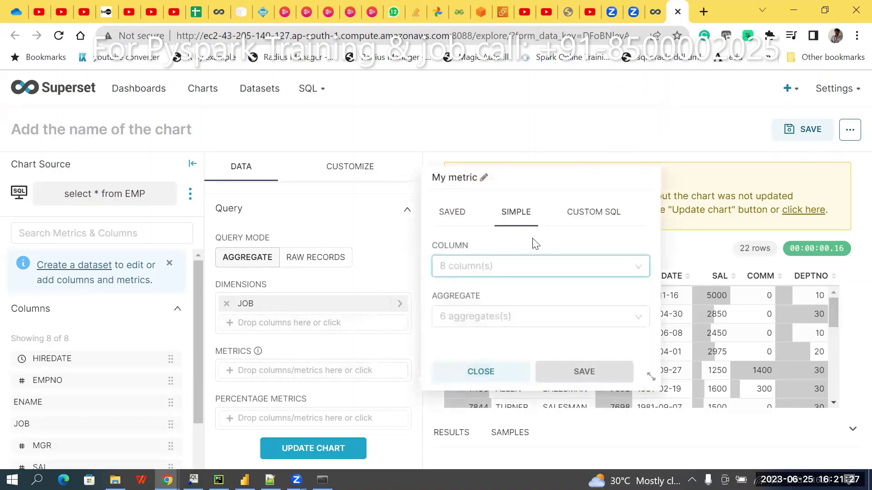
left_click(531, 268)
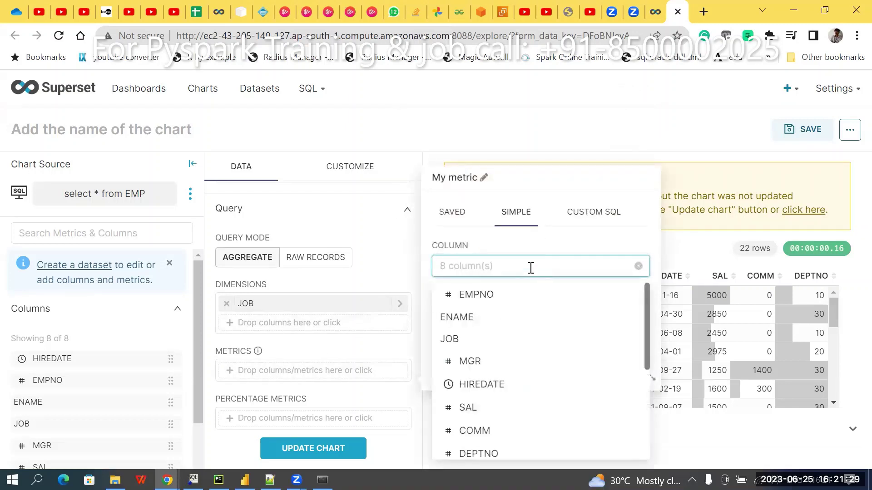
left_click(468, 407)
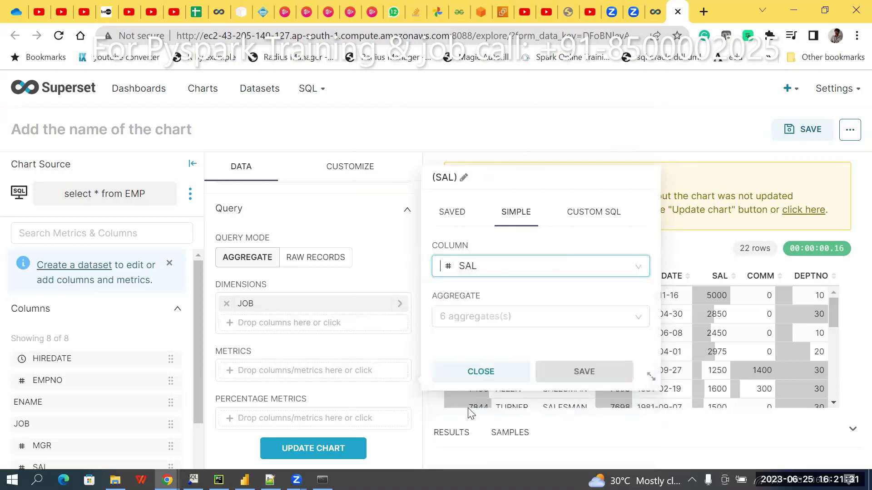
left_click(482, 323)
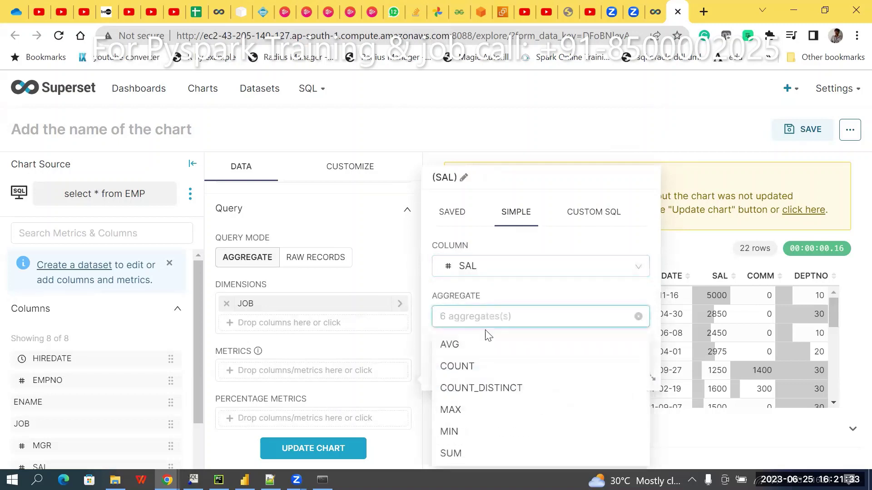
left_click(460, 350)
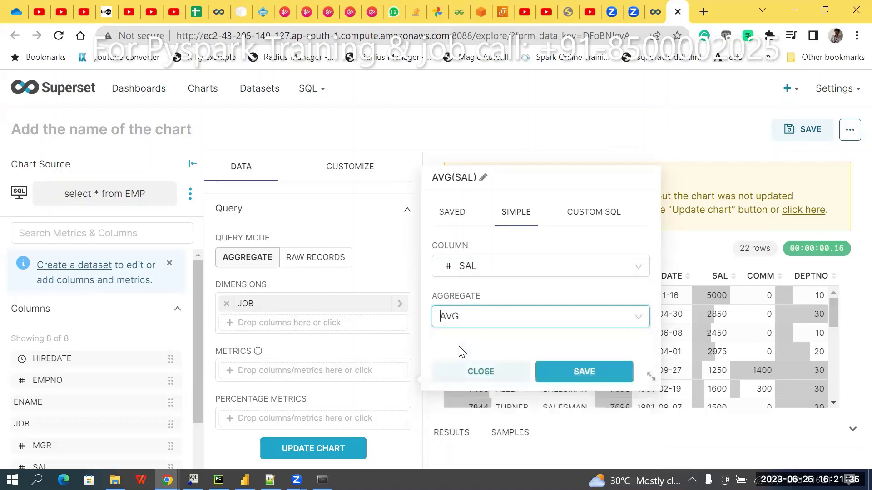
left_click(592, 383)
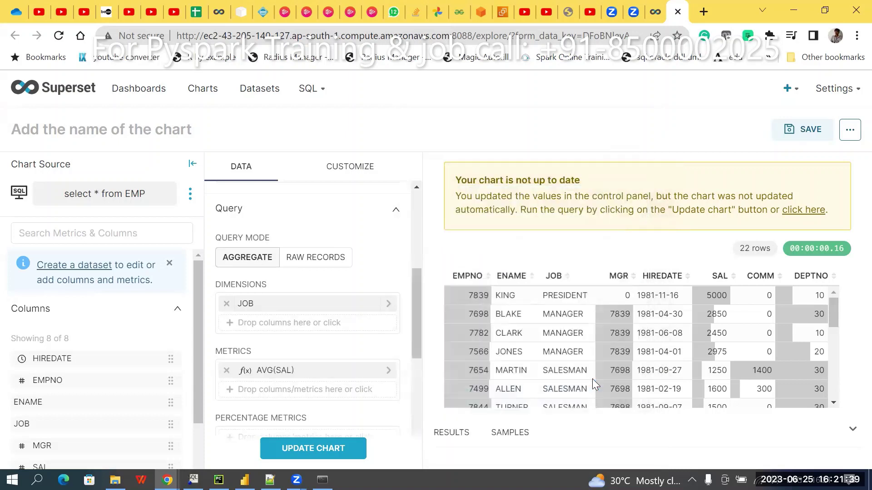
scroll(413, 383, "down", 5)
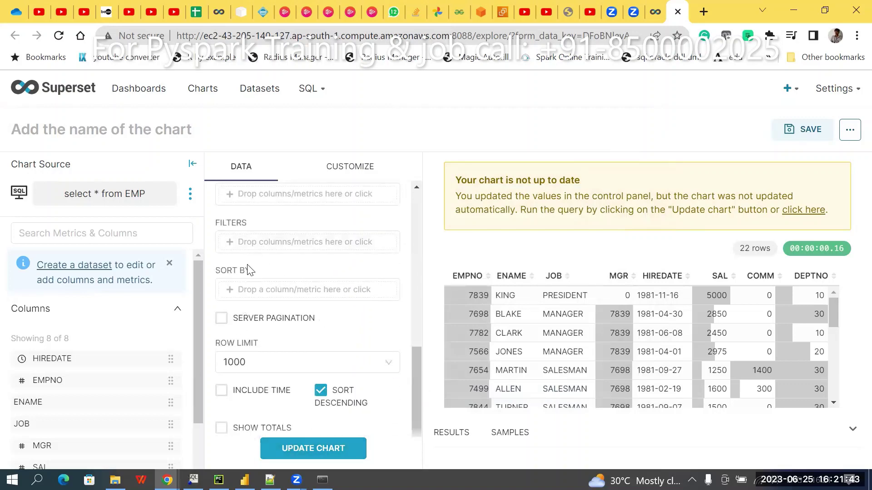
left_click(314, 456)
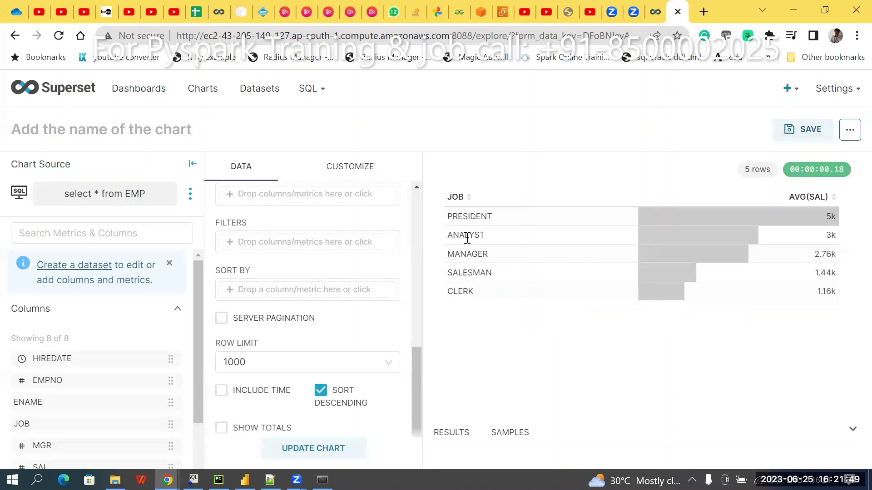
left_click_drag(461, 216, 661, 272)
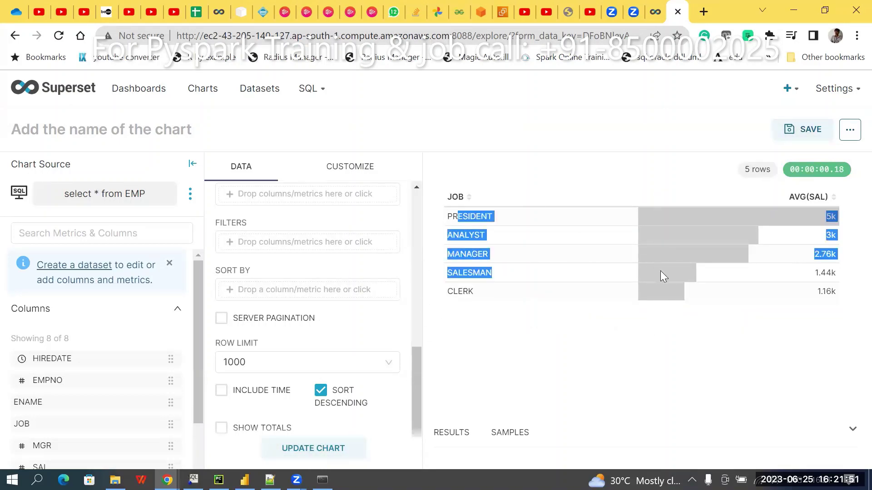
left_click(687, 329)
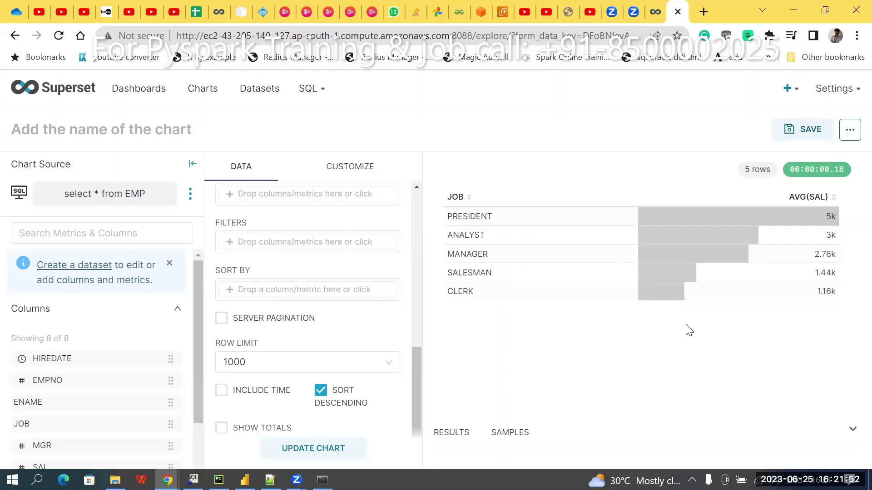
double_click(467, 236)
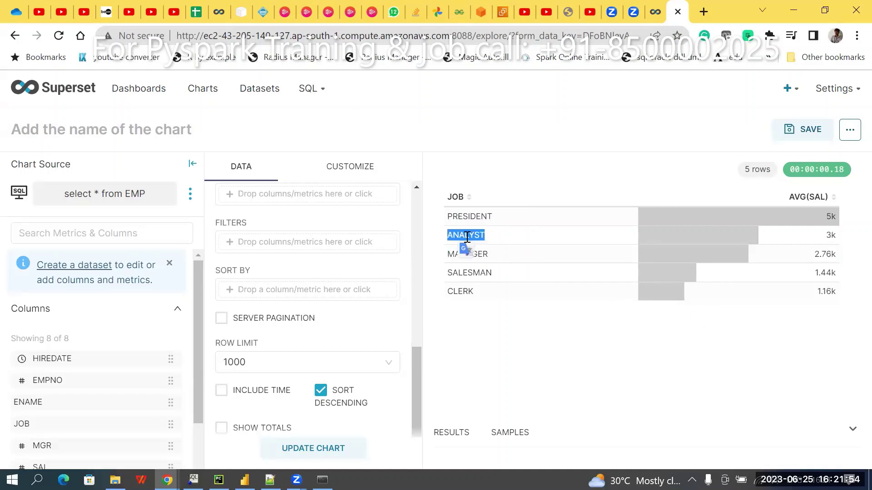
double_click(826, 235)
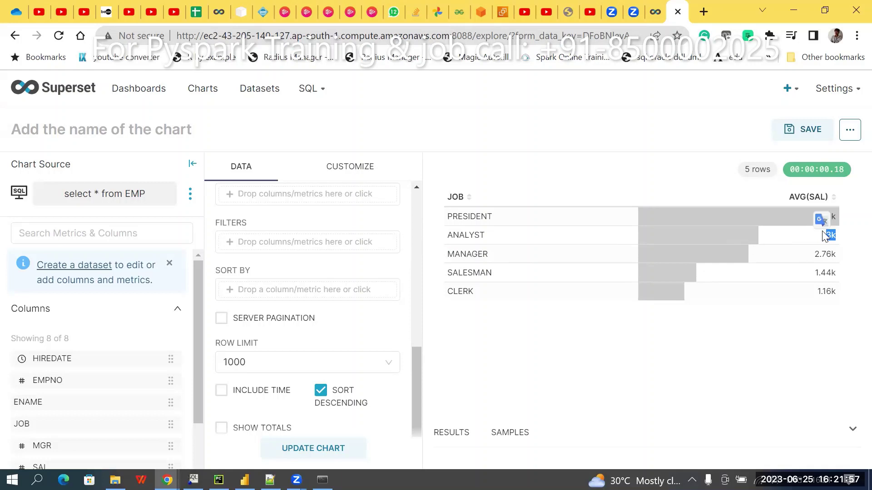
left_click(809, 260)
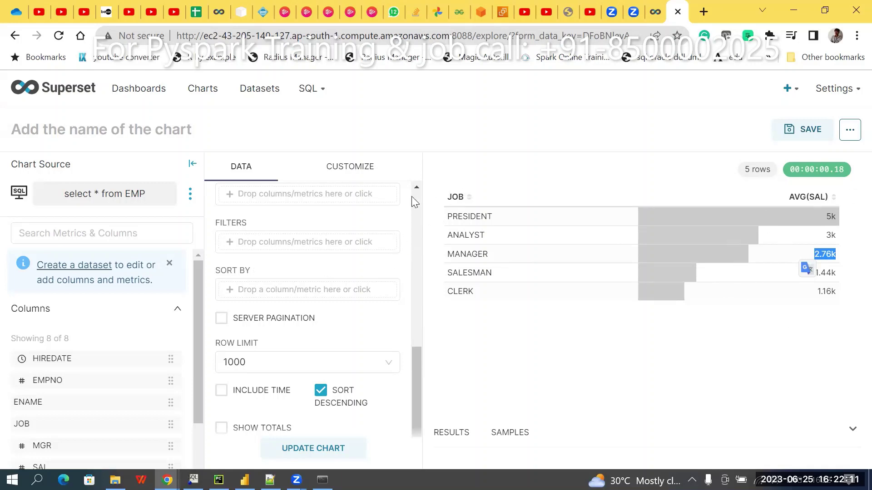
scroll(414, 198, "up", 15)
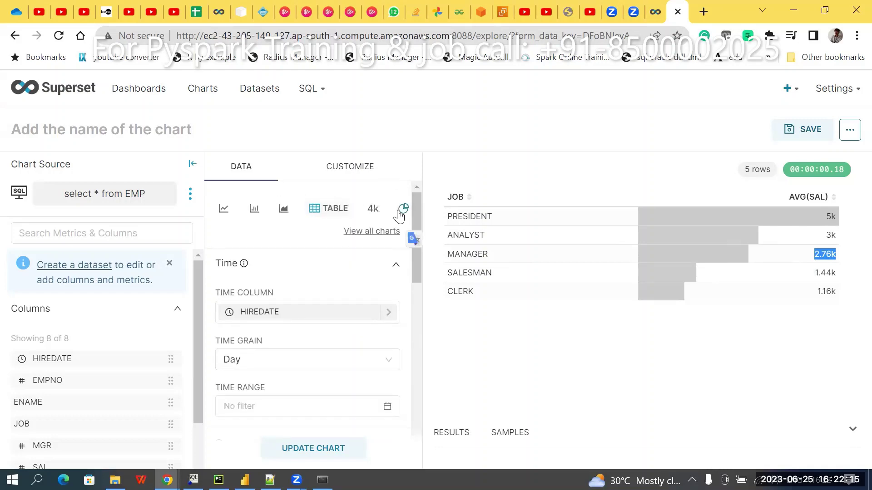
Browse the chart gallery and change the visualization to Ranking > Bar Chart.
left_click(369, 232)
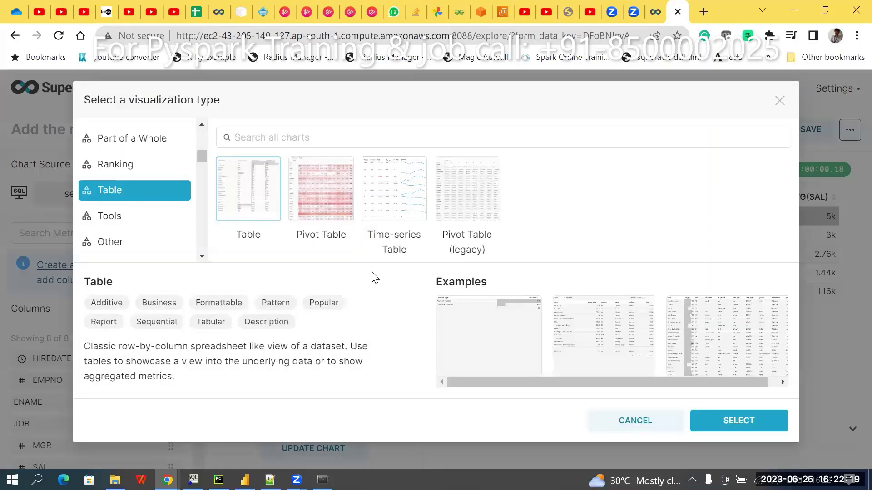
left_click(137, 146)
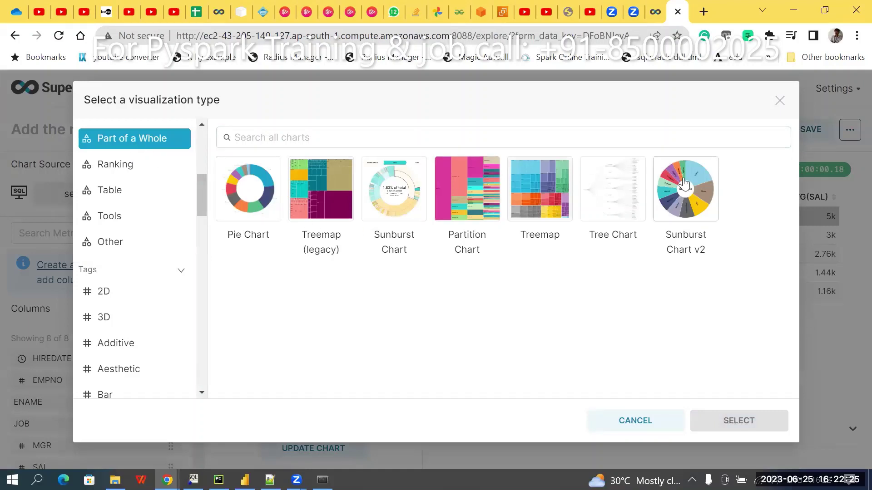
left_click(707, 196)
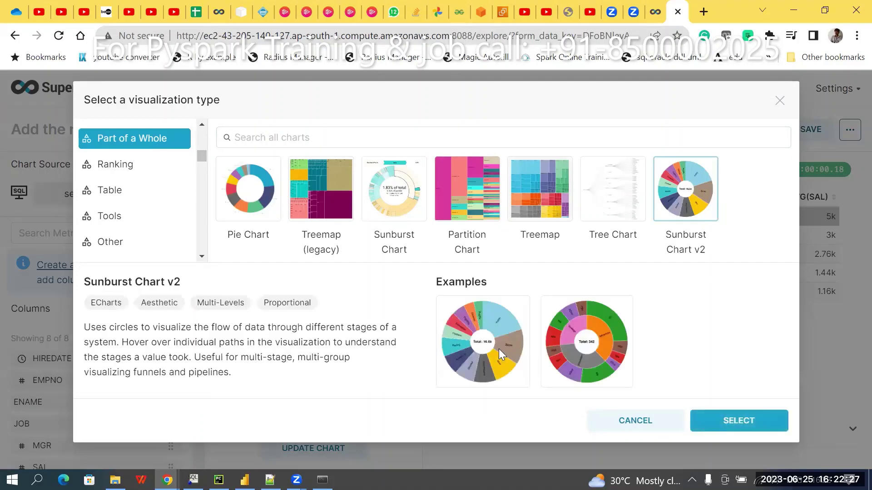
left_click(202, 124)
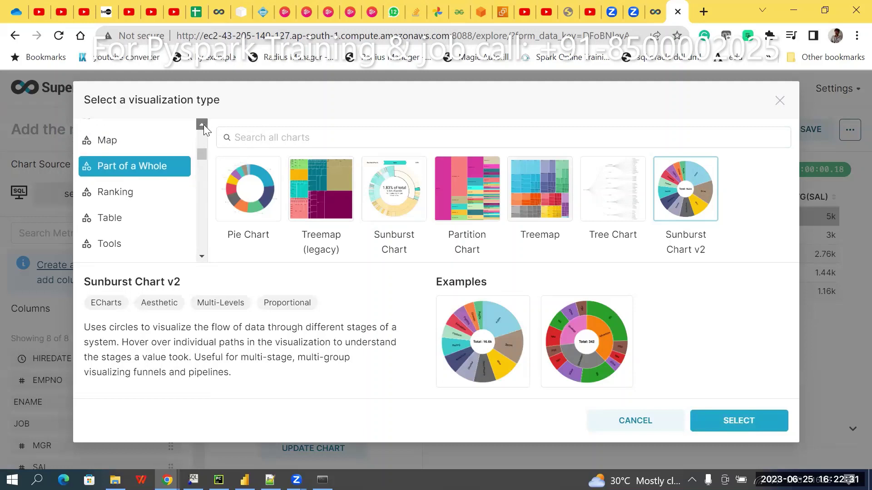
left_click(202, 124)
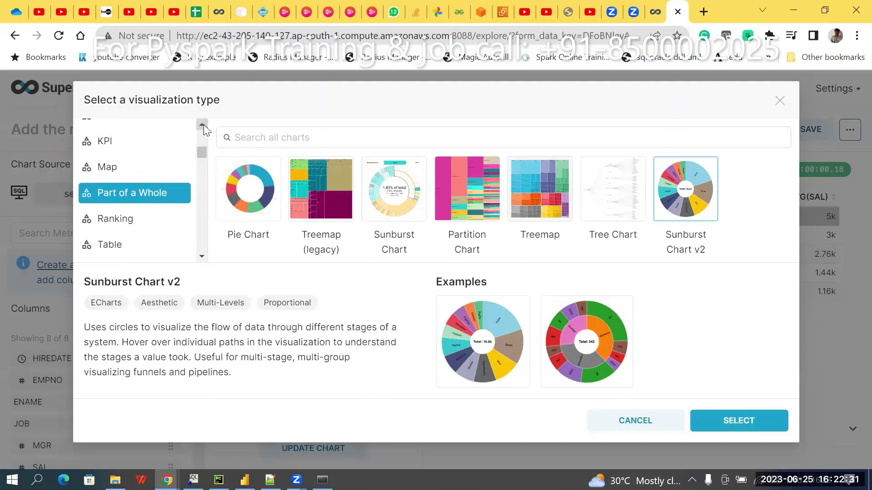
left_click(112, 229)
left_click(259, 194)
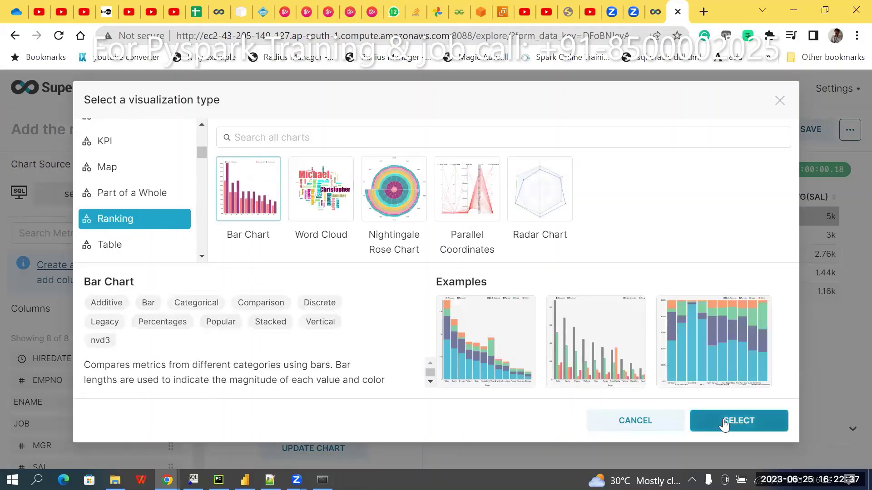
left_click(724, 420)
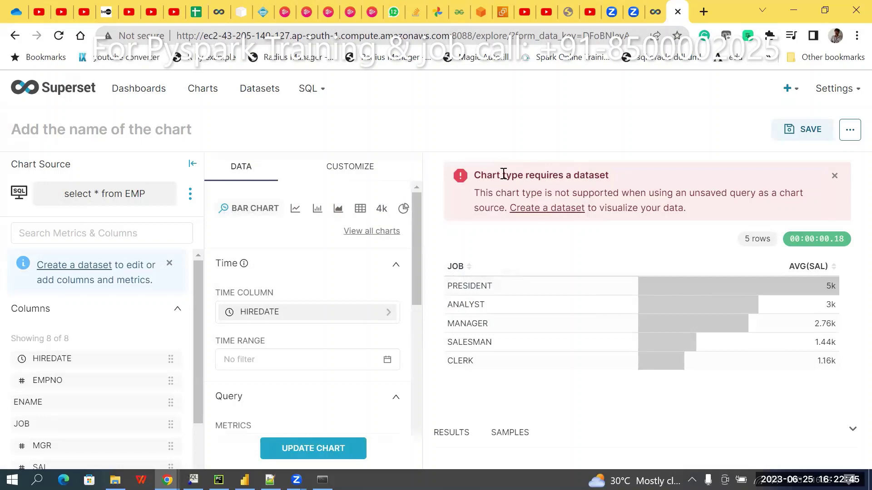
Save the query as a new dataset under the default name so the bar chart renders.
left_click(528, 208)
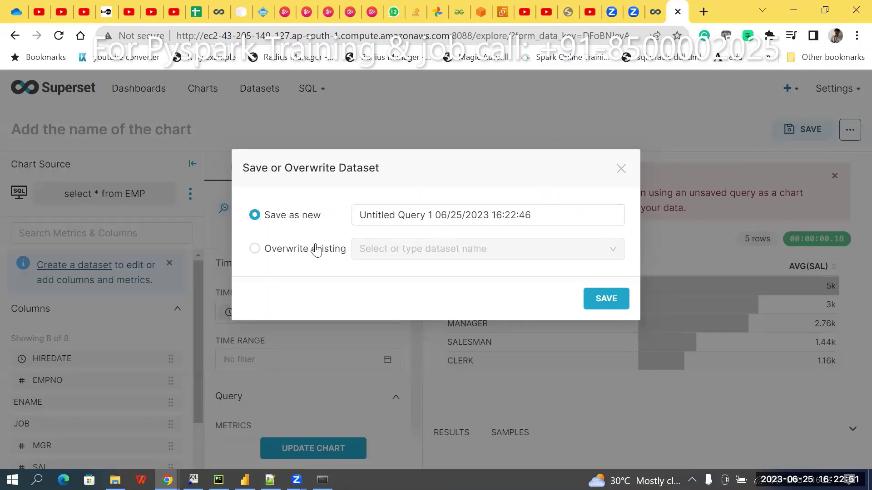
left_click(604, 300)
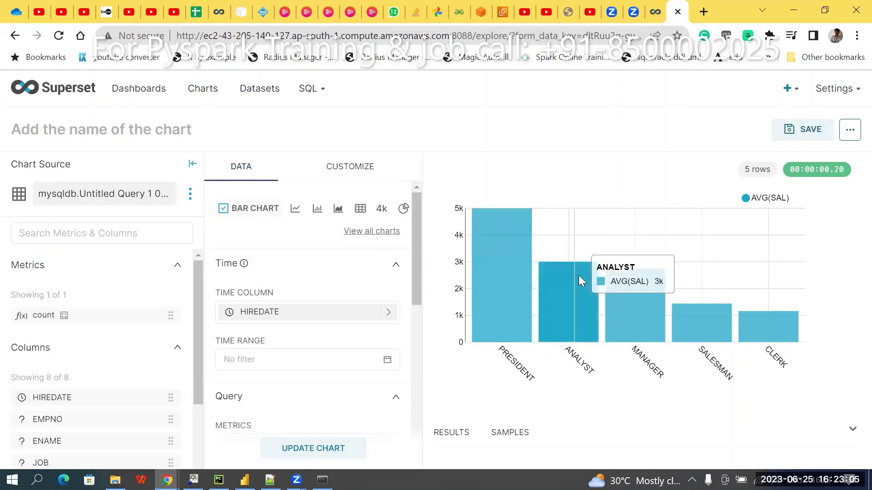
left_click_drag(416, 277, 436, 229)
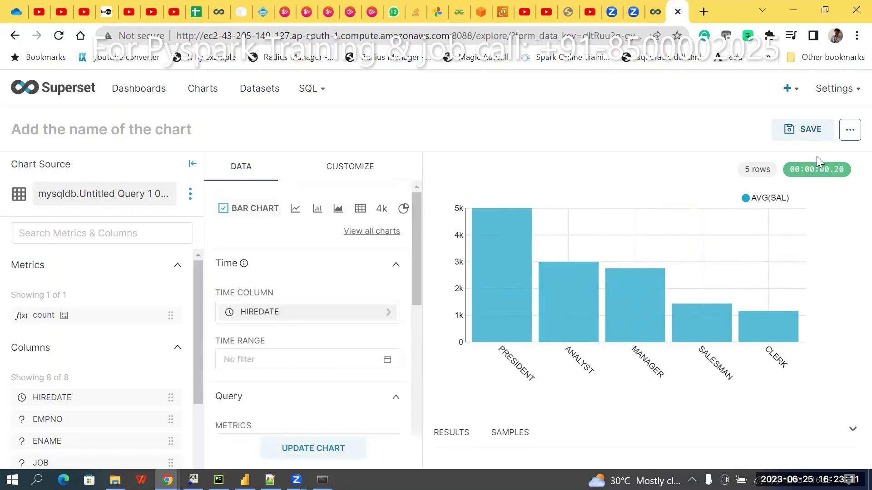
left_click(802, 132)
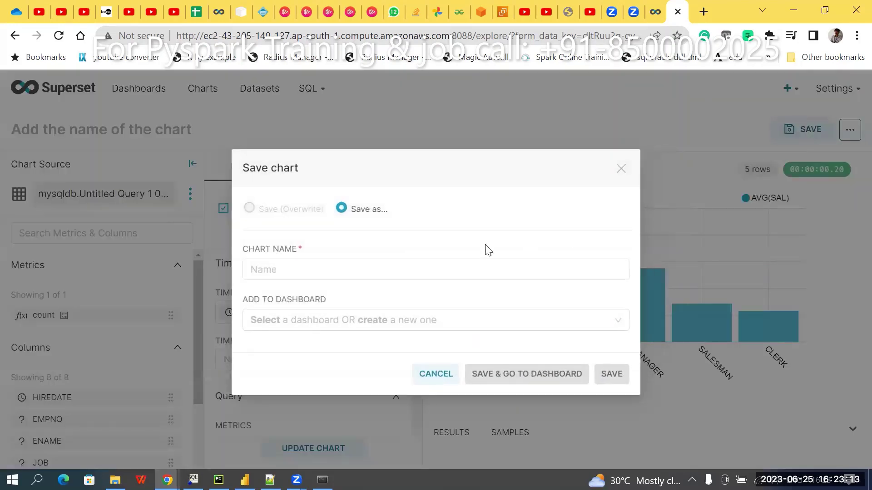
left_click(622, 170)
mouse_move(845, 92)
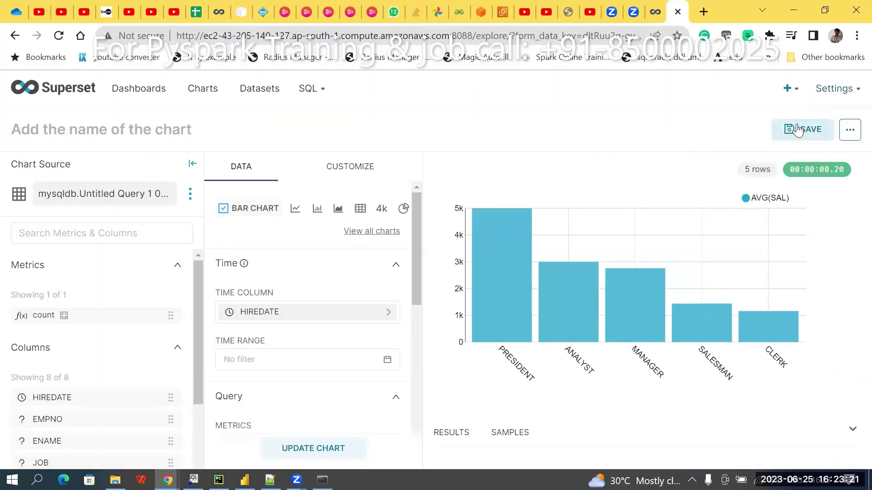
left_click(795, 129)
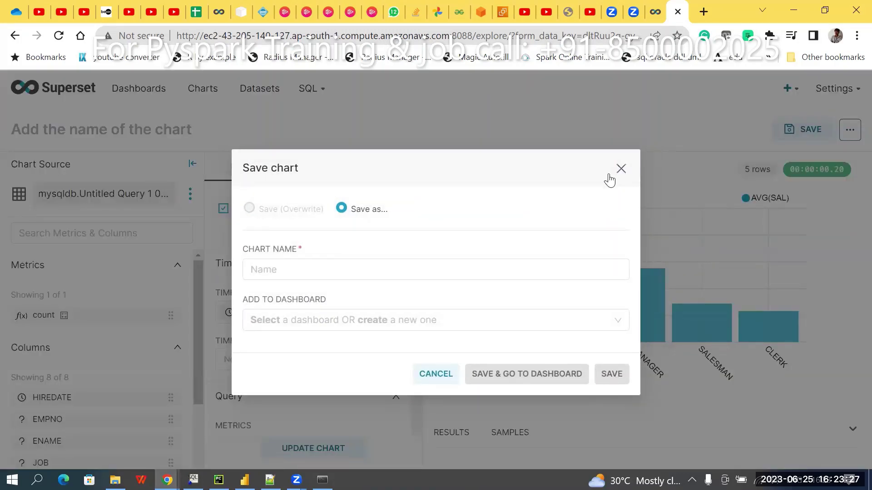
left_click(621, 168)
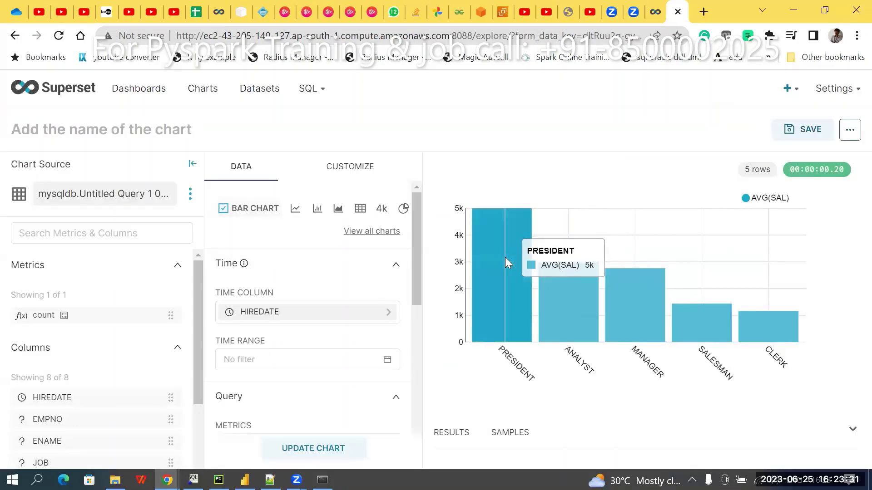
Download the AVG(SAL) bar chart as a JPG image and view it in Photos.
left_click(855, 138)
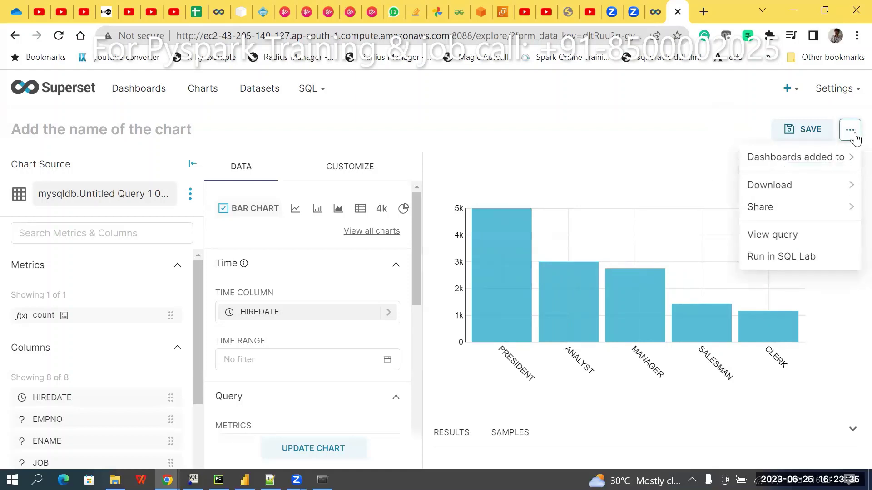
mouse_move(844, 185)
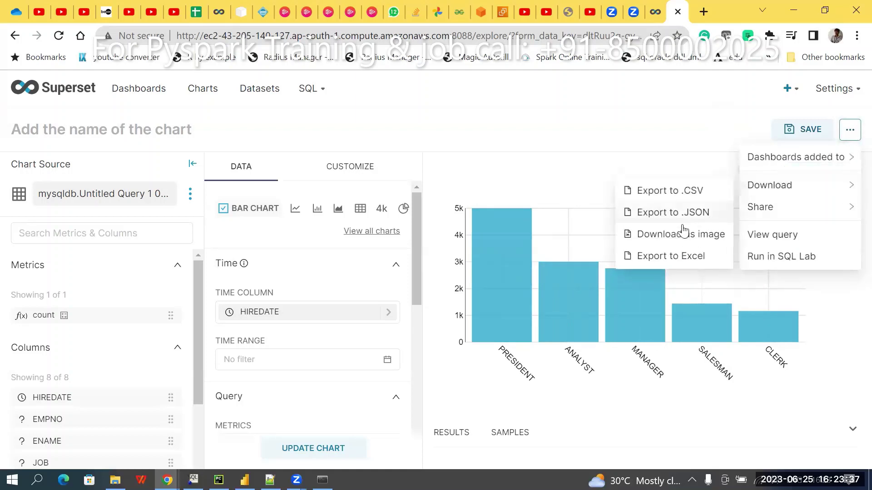
left_click(675, 235)
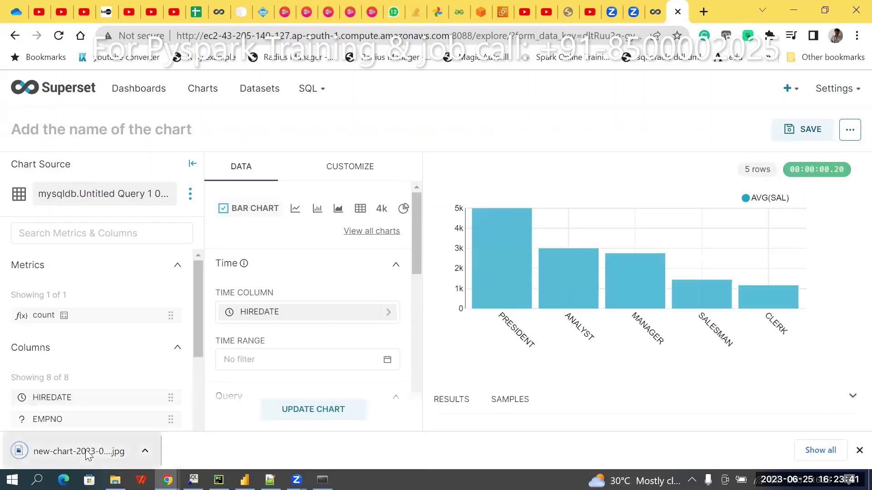
left_click(86, 452)
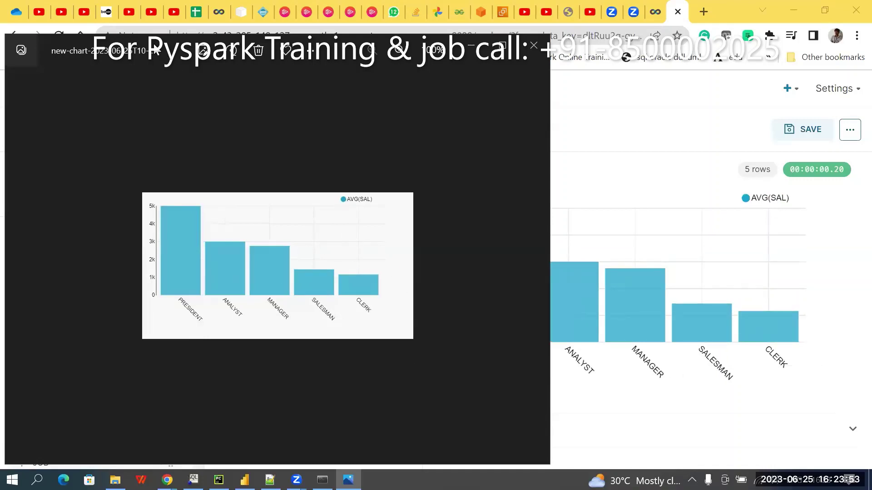
left_click_drag(275, 40, 342, 261)
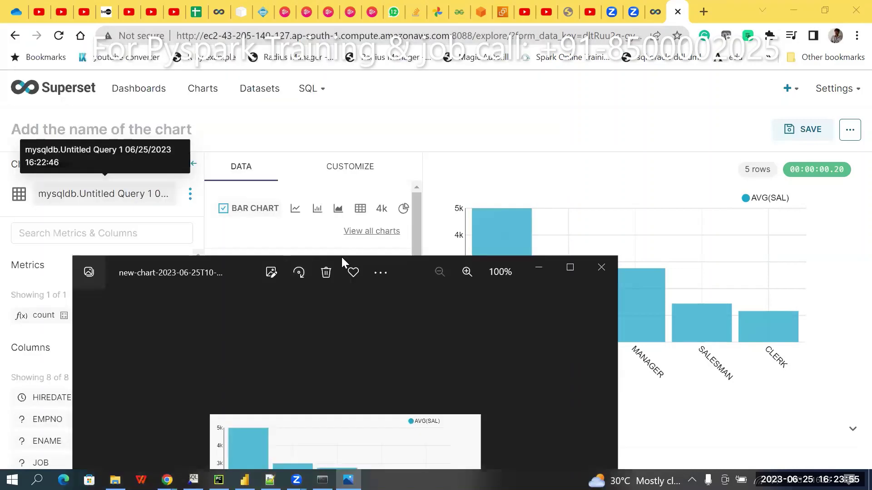
left_click(602, 268)
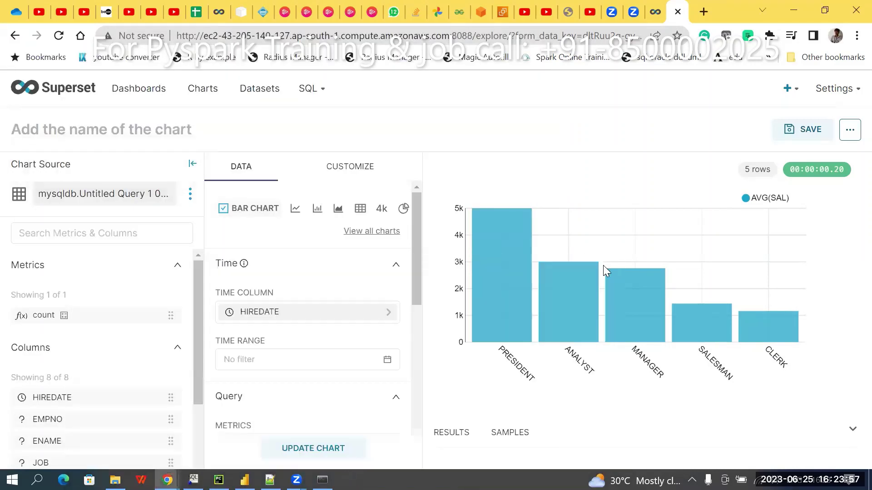